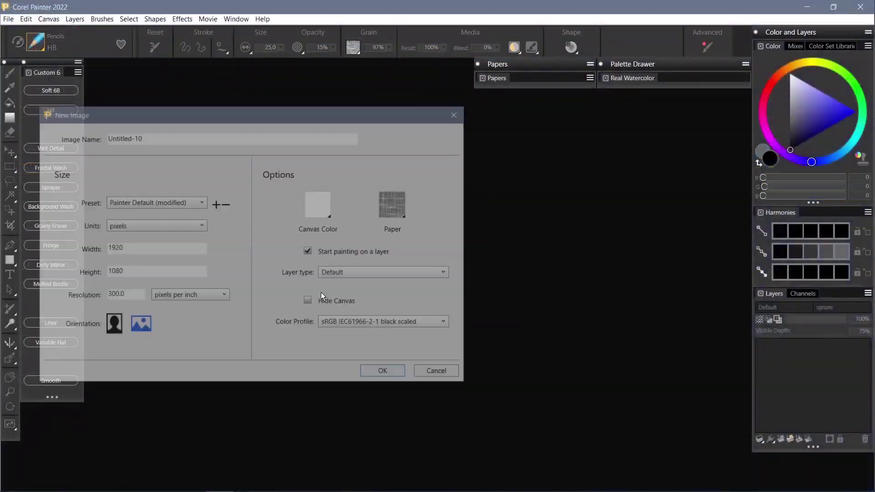
Step: Create a new 1920 x 1080 pixel image at 300 pixels per inch that starts on a Watercolor layer
left_click(394, 203)
left_click(446, 274)
left_click(411, 294)
left_click(399, 373)
Step: Cover the whole canvas with a pale grey-blue wash using the Background Wash brush
left_click(604, 347)
left_click(836, 156)
left_click(803, 106)
left_click(10, 377)
scroll(237, 338, "up", 1)
scroll(237, 336, "down", 3)
left_click_drag(286, 339, 188, 329)
left_click(50, 206)
mouse_move(566, 176)
left_mouse_down()
mouse_move(238, 152)
mouse_move(371, 352)
mouse_move(594, 205)
left_mouse_up()
left_click(604, 346)
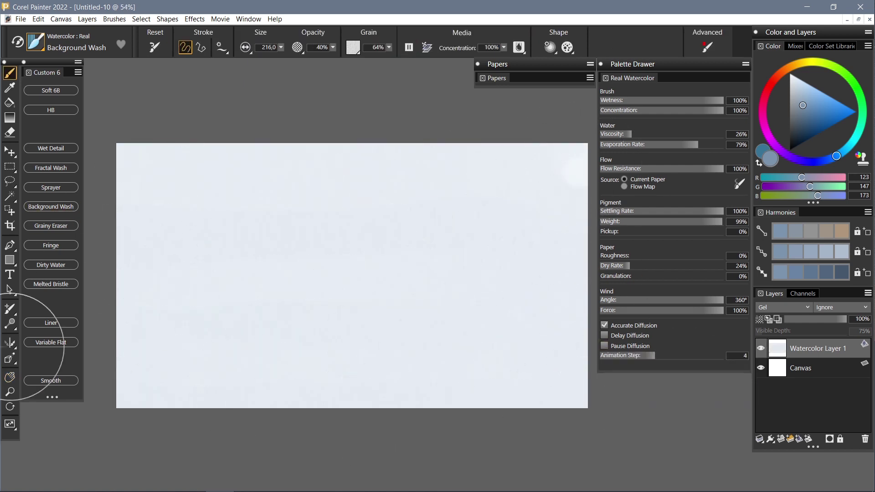
Step: Set up the Fractal Wash brush in saturated red-orange with size 75, Settling Rate 80% and Weight 96%
left_click(64, 167)
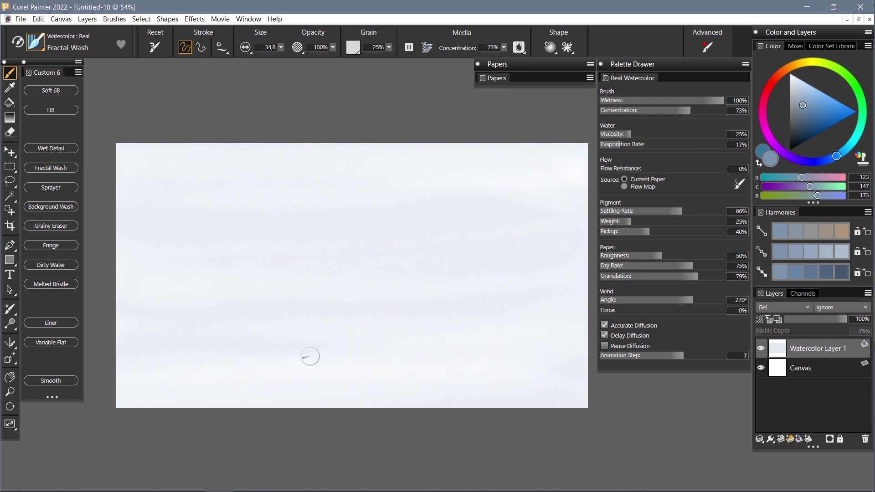
left_click(777, 77)
left_click(852, 115)
left_click_drag(281, 48, 291, 57)
left_click_drag(682, 211, 710, 211)
mouse_move(632, 221)
left_mouse_down()
mouse_move(709, 213)
mouse_move(719, 221)
mouse_move(699, 211)
left_mouse_up()
Step: Paint the main curved branch in red-orange across the middle of the canvas
mouse_move(296, 292)
left_mouse_down()
mouse_move(315, 309)
mouse_move(451, 304)
left_mouse_up()
left_click_drag(316, 307, 254, 268)
mouse_move(446, 318)
left_mouse_down()
mouse_move(293, 308)
mouse_move(241, 278)
left_mouse_up()
mouse_move(301, 304)
left_mouse_down()
mouse_move(399, 282)
mouse_move(422, 314)
mouse_move(285, 305)
mouse_move(248, 279)
left_mouse_up()
Step: Add yellow strokes along the underside of the main branch and at its forks
left_click(789, 68)
left_click(821, 63)
left_click_drag(420, 317, 235, 288)
left_click_drag(376, 357, 315, 339)
left_click_drag(454, 256, 410, 282)
Step: Paint red over the branch toward the trunk and deepen the joint with darker red
left_click_drag(790, 67, 771, 84)
mouse_move(504, 214)
left_mouse_down()
mouse_move(433, 283)
mouse_move(497, 221)
mouse_move(547, 196)
mouse_move(453, 321)
mouse_move(348, 351)
mouse_move(410, 387)
mouse_move(293, 250)
mouse_move(205, 279)
mouse_move(183, 309)
left_mouse_up()
left_click(825, 129)
left_click_drag(216, 283, 191, 303)
Step: Build up the thick trunk at the canvas's left edge with purple and red-orange strokes
left_click(774, 144)
mouse_move(194, 303)
left_mouse_down()
mouse_move(223, 367)
mouse_move(184, 251)
mouse_move(159, 261)
mouse_move(127, 239)
mouse_move(151, 395)
left_mouse_up()
left_click(779, 75)
left_click_drag(835, 110, 857, 111)
mouse_move(184, 310)
left_mouse_down()
mouse_move(199, 375)
mouse_move(175, 258)
mouse_move(150, 219)
left_mouse_up()
Step: Shade the branch base and the two upper branches with blue, then switch the paint colour to orange
left_click(823, 161)
left_click_drag(253, 260, 161, 301)
mouse_move(402, 145)
left_mouse_down()
mouse_move(303, 242)
mouse_move(238, 280)
left_mouse_up()
mouse_move(556, 149)
left_mouse_down()
mouse_move(413, 295)
mouse_move(332, 339)
mouse_move(225, 302)
left_mouse_up()
left_click(788, 68)
left_click(604, 345)
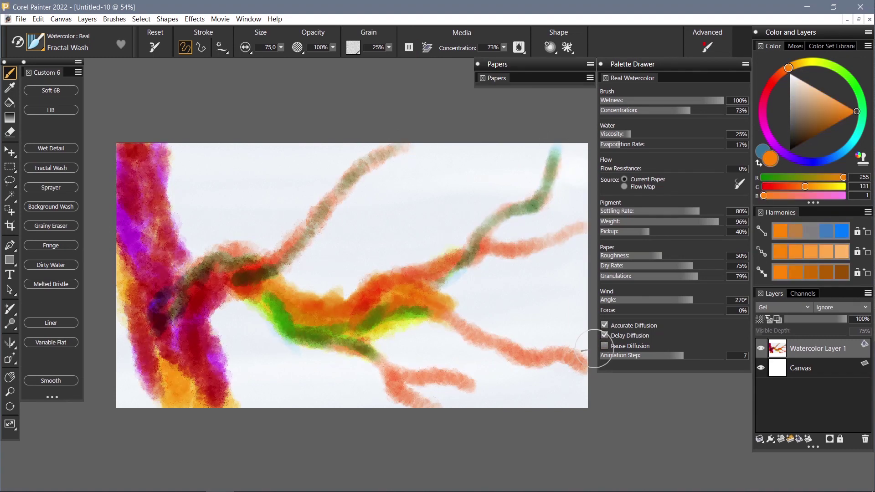
Step: Paint yellow-green highlights along the branches on the right and back to the trunk
left_click(830, 65)
left_click_drag(559, 151, 552, 189)
left_click_drag(586, 226, 376, 297)
mouse_move(586, 356)
left_mouse_down()
mouse_move(454, 322)
mouse_move(315, 333)
left_mouse_up()
mouse_move(491, 388)
left_mouse_down()
mouse_move(242, 294)
mouse_move(141, 312)
left_mouse_up()
Step: Glaze red-orange over the upper, middle and lower right branches
left_click(775, 78)
left_click(788, 68)
left_click_drag(787, 69, 777, 76)
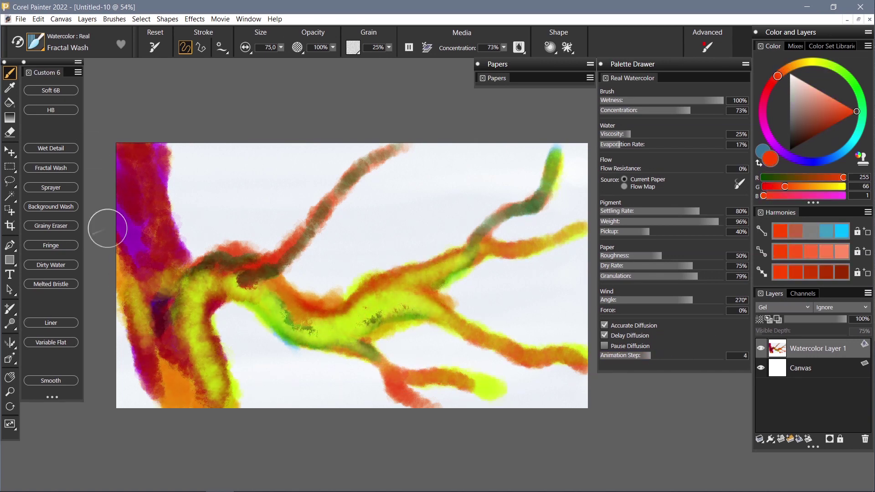
mouse_move(401, 133)
left_mouse_down()
mouse_move(336, 205)
mouse_move(268, 265)
mouse_move(241, 275)
left_mouse_up()
mouse_move(595, 365)
left_mouse_down()
mouse_move(386, 310)
mouse_move(365, 313)
left_mouse_up()
left_click_drag(474, 258, 433, 276)
left_click_drag(586, 228, 490, 248)
left_click_drag(557, 149, 478, 243)
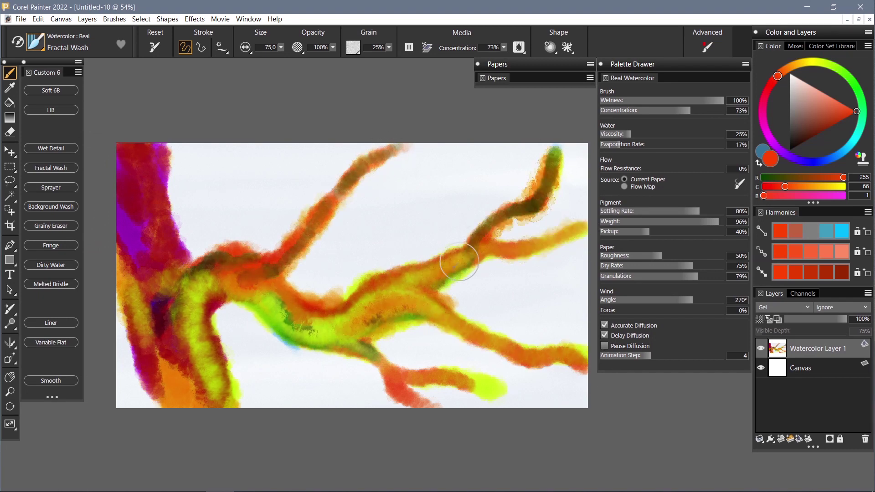
Step: Pause diffusion and glaze magenta over the right branches and the trunk
left_click(810, 62)
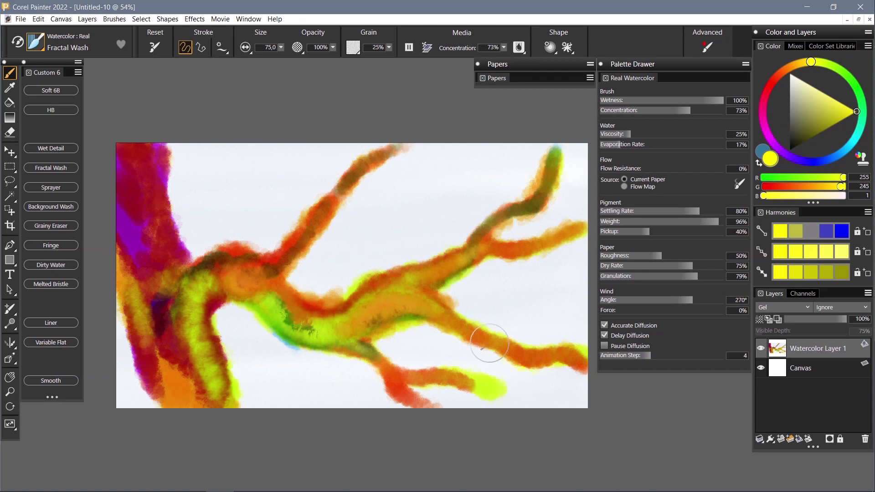
left_click(605, 345)
left_click(768, 134)
mouse_move(562, 235)
left_mouse_down()
mouse_move(464, 243)
mouse_move(530, 193)
mouse_move(448, 263)
mouse_move(390, 275)
mouse_move(406, 300)
mouse_move(387, 320)
mouse_move(277, 320)
mouse_move(226, 297)
mouse_move(207, 328)
mouse_move(209, 388)
mouse_move(134, 305)
mouse_move(160, 375)
mouse_move(164, 253)
mouse_move(123, 190)
left_mouse_up()
Step: Darken the trunk with a muted dark red (R 109, G 41, B 43)
left_click(768, 88)
left_click(807, 127)
mouse_move(123, 144)
left_mouse_down()
mouse_move(137, 153)
mouse_move(182, 385)
mouse_move(114, 254)
left_mouse_up()
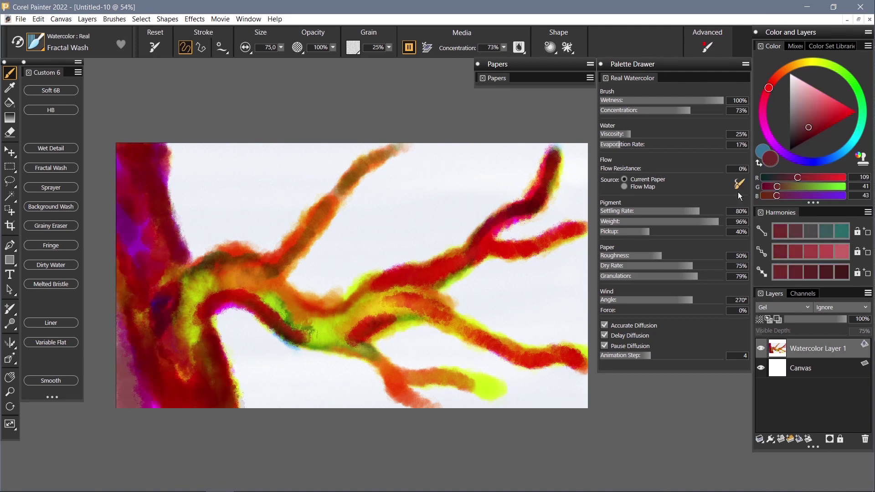
Step: Paint the sky between the two upper branches light blue (R 113, G 159, B 221) with Fractal Wash
left_click(51, 226)
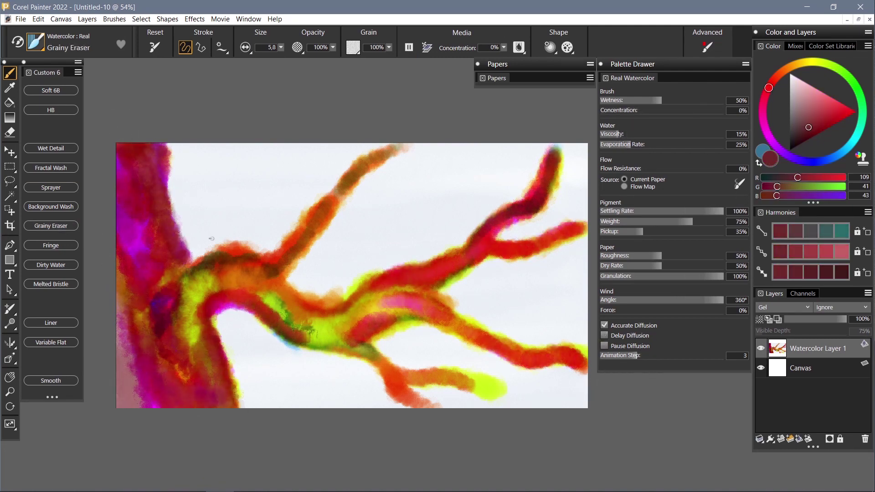
left_click(50, 168)
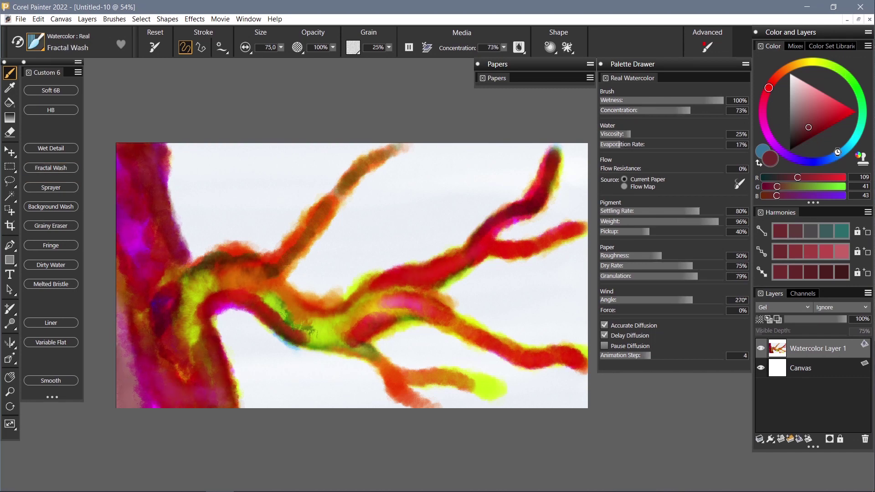
left_click(834, 157)
left_click(818, 99)
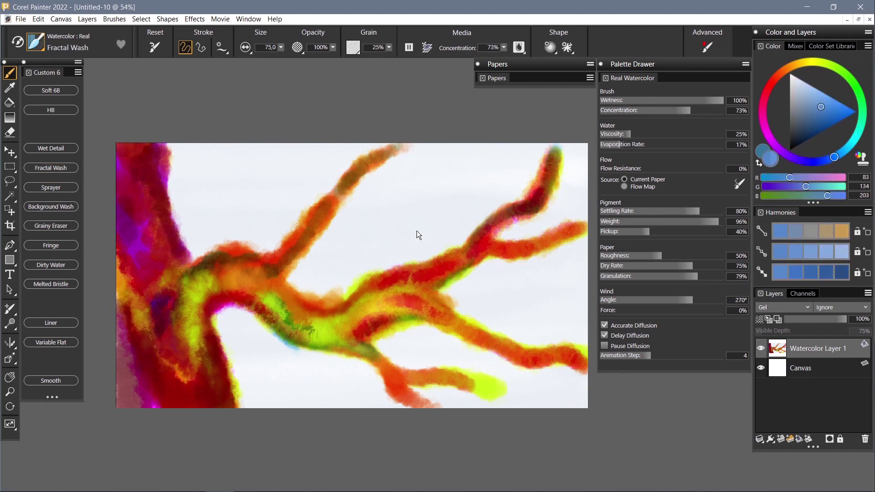
mouse_move(543, 157)
left_mouse_down()
mouse_move(400, 179)
mouse_move(390, 258)
mouse_move(501, 200)
mouse_move(301, 269)
left_mouse_up()
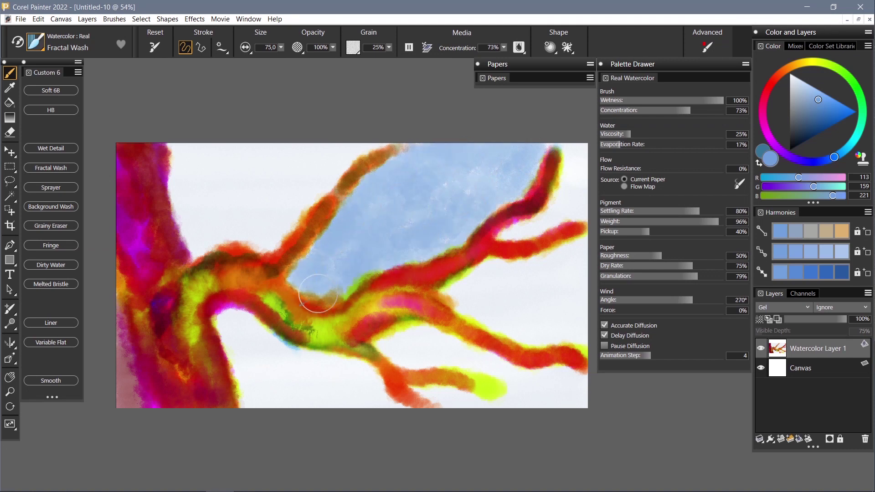
Step: Fill the remaining sky around the tree with the same light blue while diffusion is paused, then resume diffusion
left_click(605, 346)
mouse_move(362, 143)
left_mouse_down()
mouse_move(313, 177)
mouse_move(187, 144)
mouse_move(266, 178)
left_mouse_up()
mouse_move(570, 150)
left_mouse_down()
mouse_move(557, 160)
mouse_move(553, 238)
mouse_move(506, 314)
mouse_move(524, 291)
left_mouse_up()
mouse_move(233, 323)
left_mouse_down()
mouse_move(348, 367)
mouse_move(566, 401)
mouse_move(383, 337)
mouse_move(465, 404)
left_mouse_up()
left_click(604, 346)
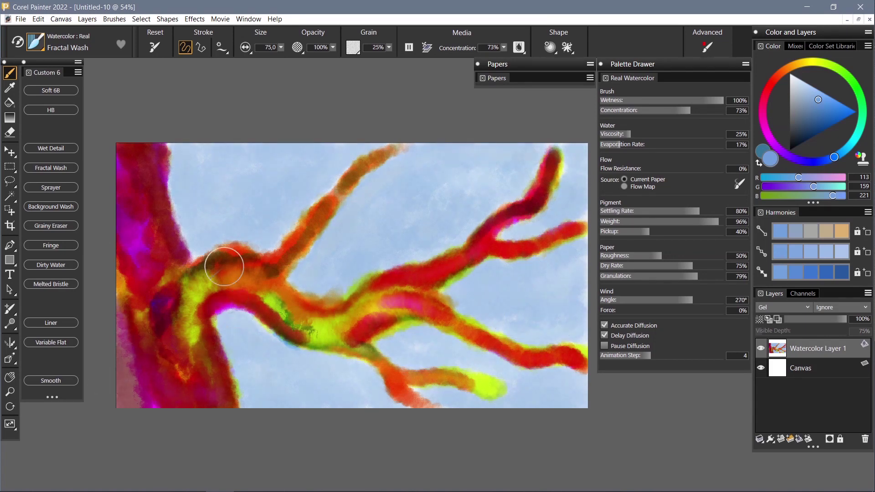
Step: Scratch curved bark lines and highlights into the trunk and main branch with the Grainy Eraser
left_click(53, 226)
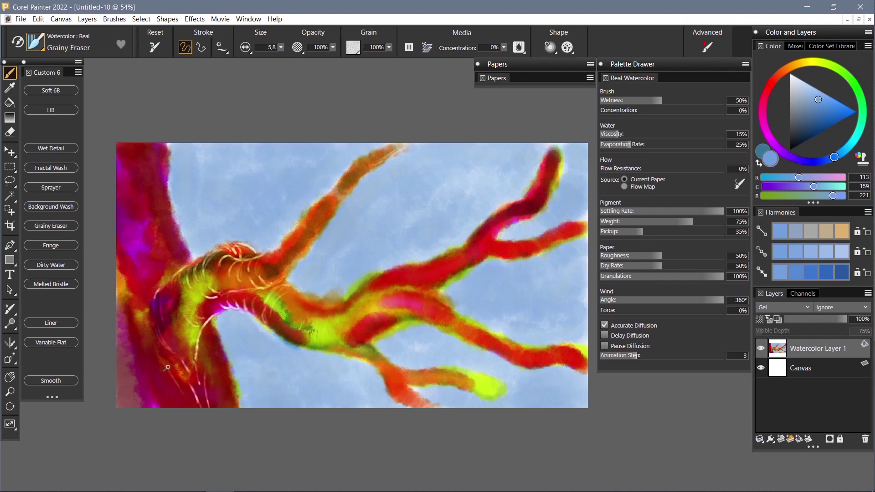
left_click_drag(137, 255, 158, 377)
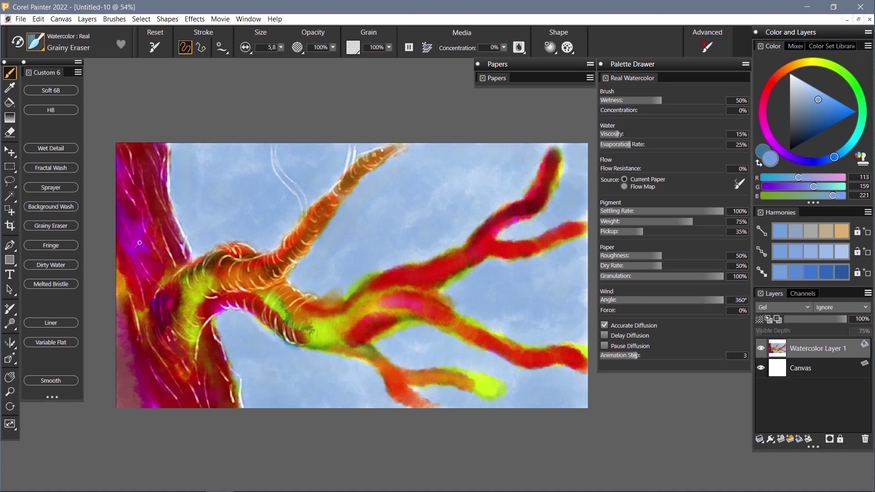
left_click_drag(120, 311, 167, 399)
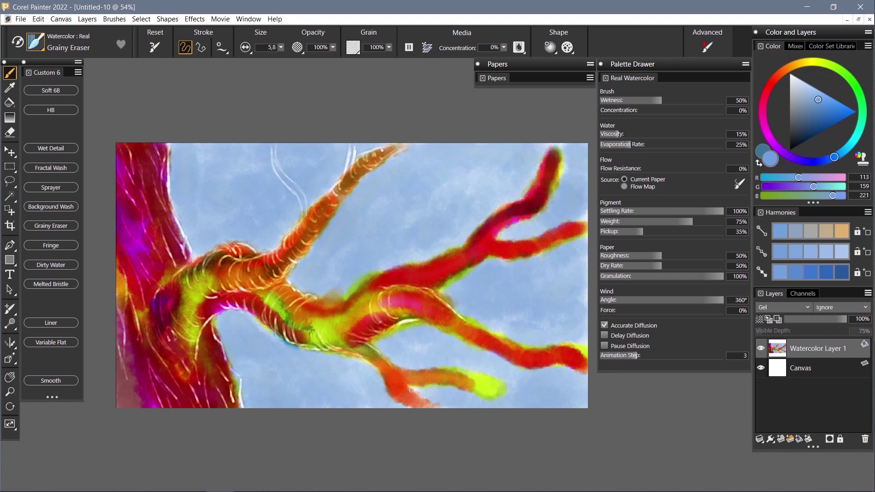
Step: Erase highlights along the upper-right branch and outline a thin new twig beside it
mouse_move(560, 148)
left_mouse_down()
mouse_move(538, 211)
mouse_move(528, 197)
left_mouse_up()
left_click_drag(581, 147, 557, 179)
left_click_drag(544, 189, 550, 186)
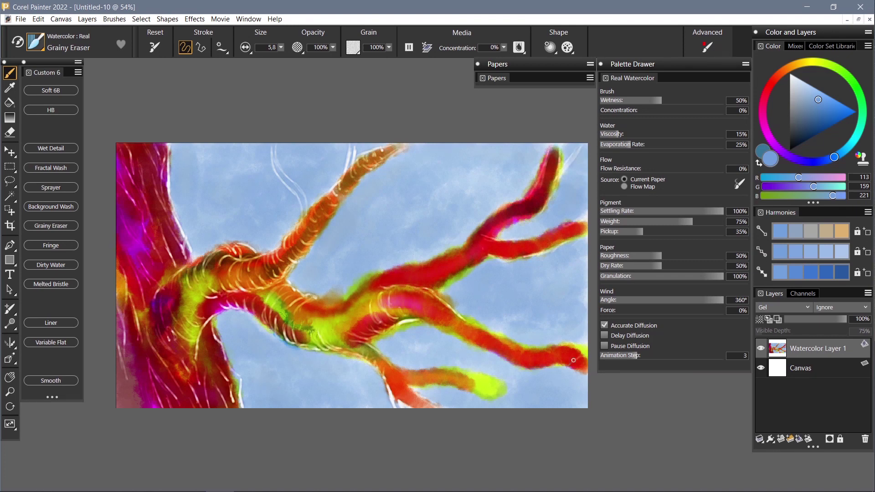
Step: Glaze the upper-right branches and the outlined twig with dark red-brown using Fractal Wash
left_click(777, 76)
left_click(50, 168)
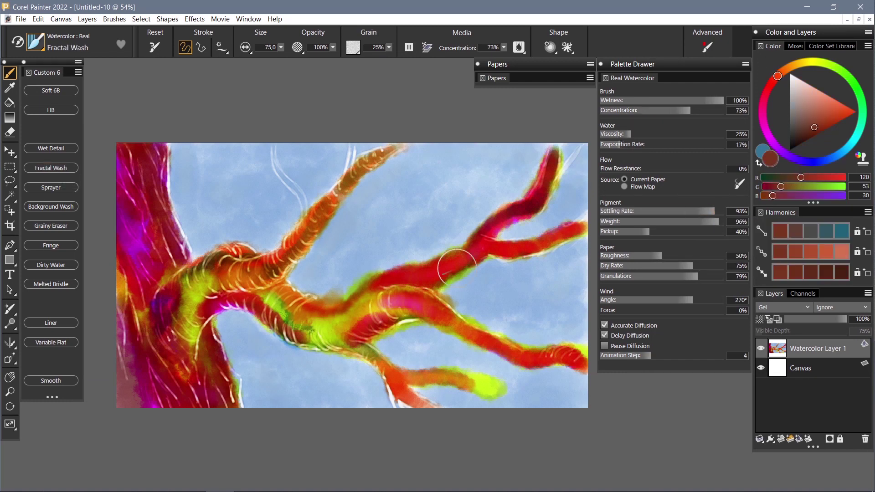
left_click_drag(585, 225, 494, 246)
left_click_drag(583, 145, 563, 173)
left_click_drag(555, 147, 540, 194)
Step: Fill the outlined upper-left twigs and glaze the main branch and trunk with dark red-brown
mouse_move(403, 146)
left_mouse_down()
mouse_move(362, 173)
mouse_move(351, 144)
left_mouse_up()
mouse_move(274, 145)
left_mouse_down()
mouse_move(310, 222)
mouse_move(274, 269)
mouse_move(193, 284)
mouse_move(175, 309)
mouse_move(197, 317)
mouse_move(189, 337)
mouse_move(283, 290)
mouse_move(296, 310)
mouse_move(239, 302)
mouse_move(328, 346)
mouse_move(398, 420)
mouse_move(415, 314)
mouse_move(477, 388)
mouse_move(387, 368)
left_mouse_up()
left_click_drag(468, 253, 282, 290)
mouse_move(585, 363)
left_mouse_down()
mouse_move(434, 315)
mouse_move(358, 336)
mouse_move(167, 354)
mouse_move(117, 283)
mouse_move(145, 192)
mouse_move(128, 219)
left_mouse_up()
Step: Shade the main branch, the lower fork and the thin upper twigs with dark blue
left_click(824, 161)
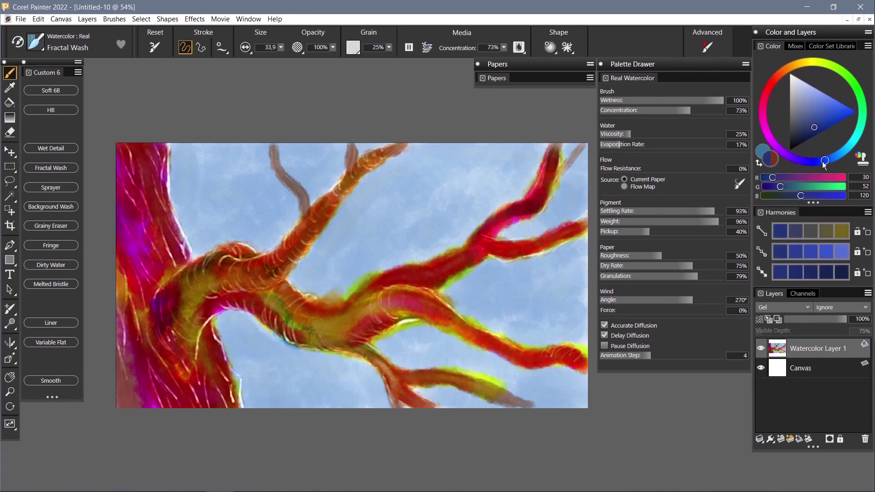
mouse_move(380, 299)
left_mouse_down()
mouse_move(328, 319)
mouse_move(416, 313)
mouse_move(423, 299)
mouse_move(447, 317)
mouse_move(581, 360)
mouse_move(474, 329)
mouse_move(524, 405)
mouse_move(407, 388)
mouse_move(344, 348)
mouse_move(381, 370)
left_mouse_up()
left_click_drag(586, 145, 549, 190)
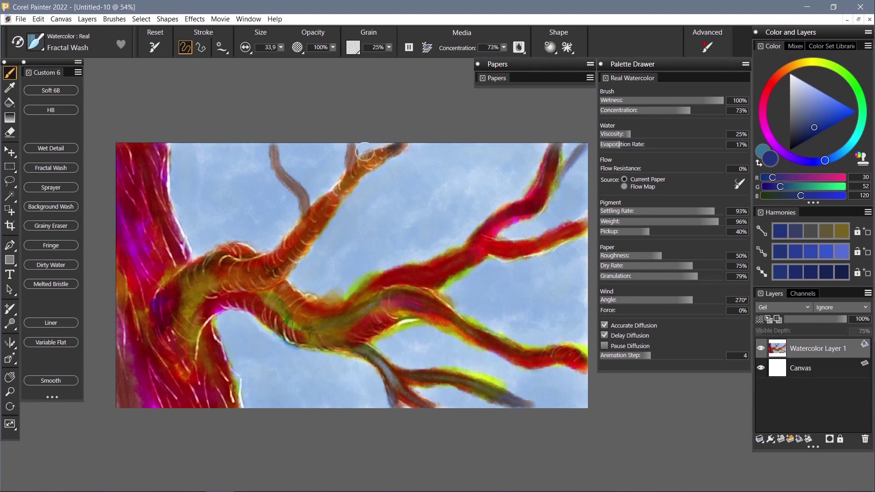
left_click_drag(314, 215, 273, 143)
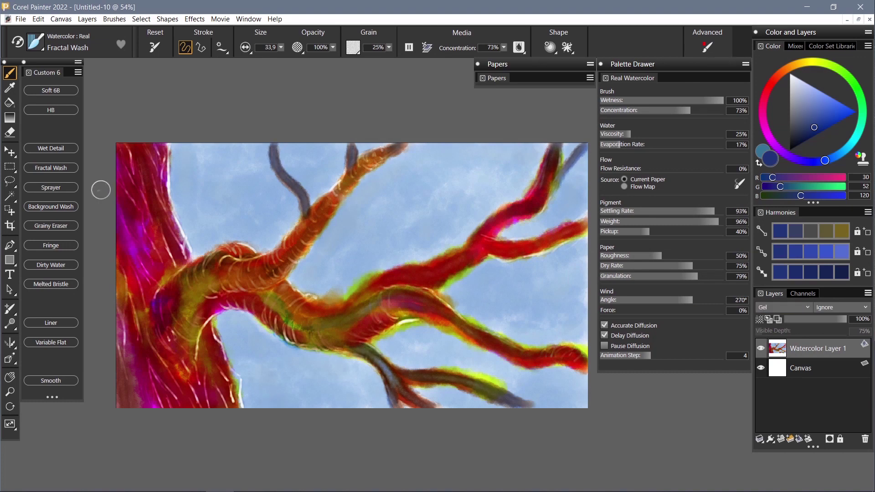
Step: Scratch further bark texture into the main branch and the lower branches with the Grainy Eraser
left_click(50, 226)
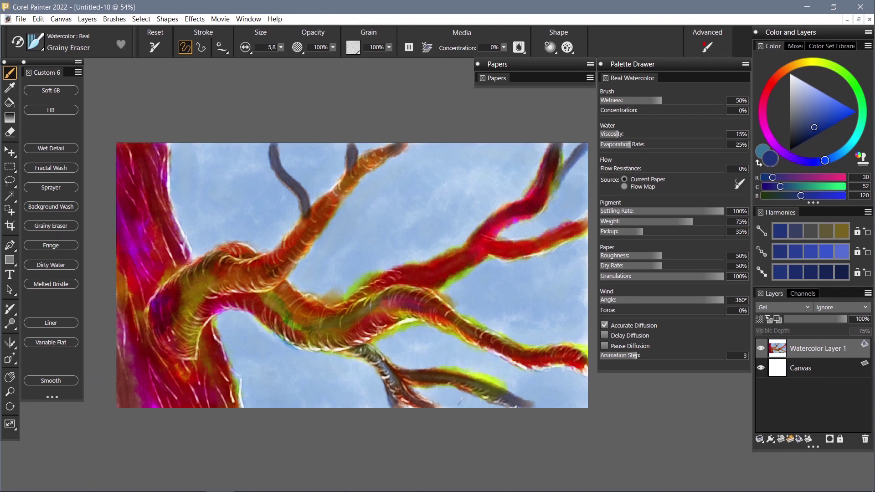
Step: Paint bright green along the two thin upper-left twigs with Fractal Wash at size 14.1
left_click(837, 68)
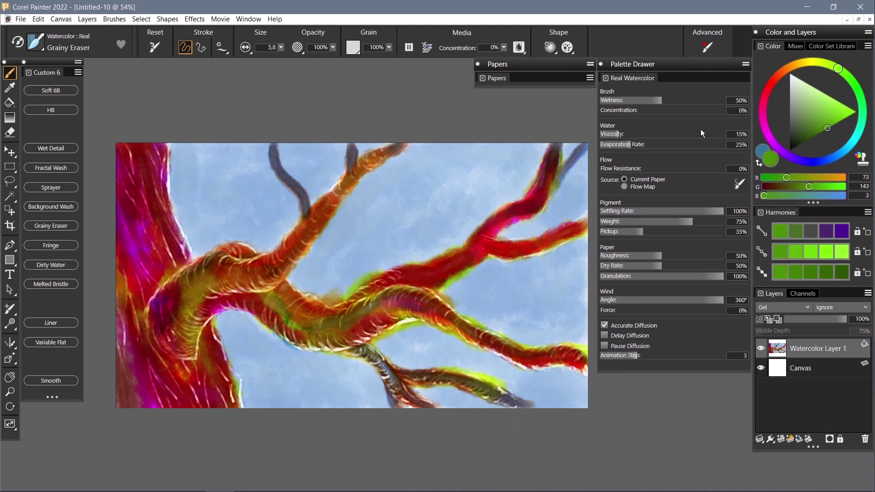
left_click(52, 167)
left_click_drag(274, 147, 292, 185)
left_click(281, 47)
left_click(255, 59)
left_click(848, 113)
left_click_drag(272, 155, 303, 223)
left_click_drag(352, 149, 354, 166)
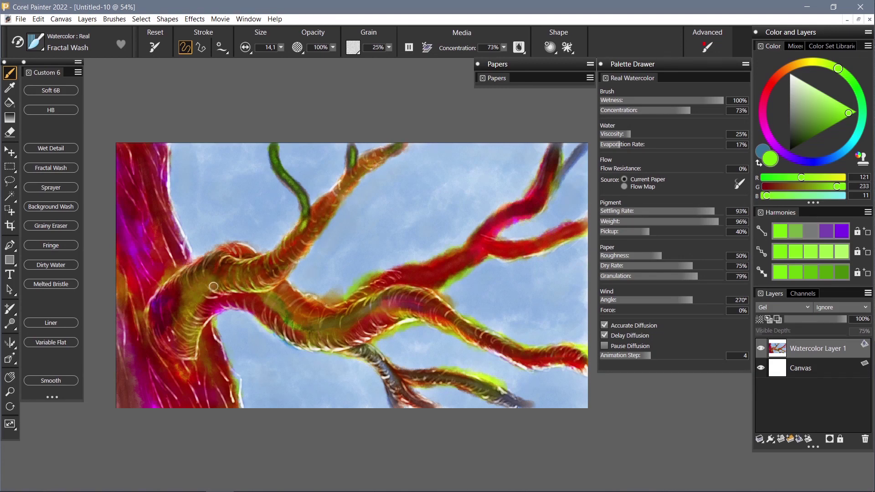
Step: Add bright green bark strokes along the branch base and the trunk
mouse_move(206, 290)
left_mouse_down()
mouse_move(172, 292)
mouse_move(157, 308)
mouse_move(167, 344)
mouse_move(173, 361)
mouse_move(240, 404)
left_mouse_up()
left_click_drag(149, 280, 157, 410)
mouse_move(127, 296)
left_mouse_down()
mouse_move(128, 403)
mouse_move(136, 177)
mouse_move(136, 230)
mouse_move(177, 230)
mouse_move(159, 148)
left_mouse_up()
Step: Glaze dark red (R 151, G 22, B 9) over the two thin upper-left twigs
left_click(772, 83)
left_click_drag(827, 117, 827, 126)
left_click_drag(273, 146, 292, 176)
left_click_drag(353, 150, 324, 212)
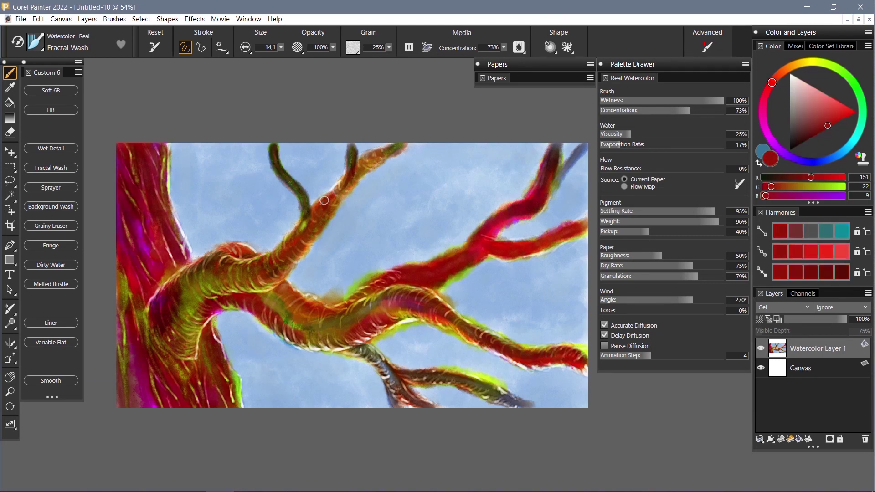
Step: Shade the upper-right branch with blue down to its fork
left_click(814, 162)
left_click(833, 117)
mouse_move(553, 150)
left_mouse_down()
mouse_move(533, 190)
mouse_move(483, 233)
left_mouse_up()
Step: Recolour the thin upper-right twig with red, followed by a magenta glaze
left_click(769, 86)
left_click(838, 120)
left_click_drag(586, 148, 555, 182)
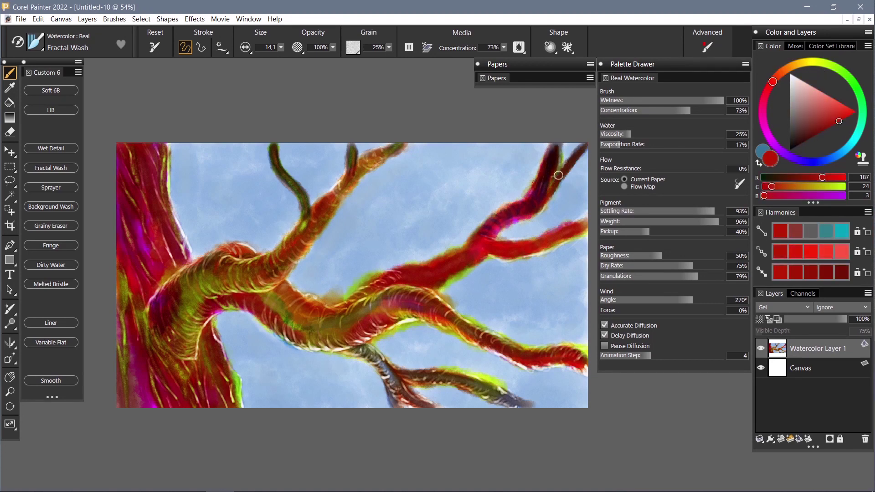
left_click(770, 138)
left_click(838, 121)
left_click_drag(585, 147, 550, 194)
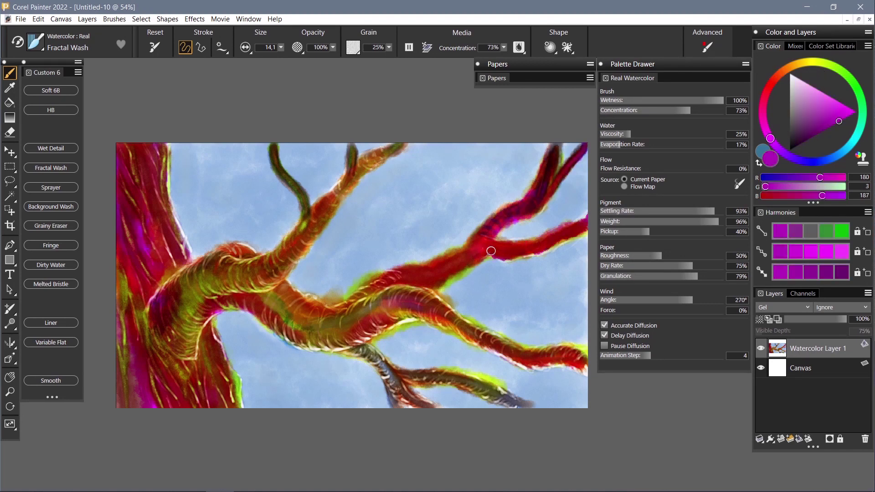
Step: Scratch curved bark highlights into the right-hand branch below the fork with the Grainy Eraser
left_click(50, 225)
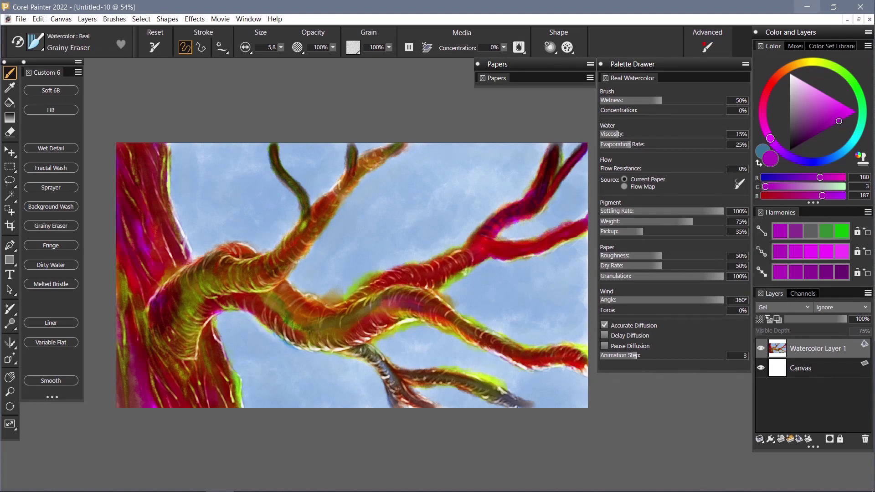
Step: Paint the two thin upper-left twigs bright magenta with Fractal Wash and set Pickup to 45%
left_click(856, 112)
left_click(51, 168)
left_click_drag(271, 147, 286, 179)
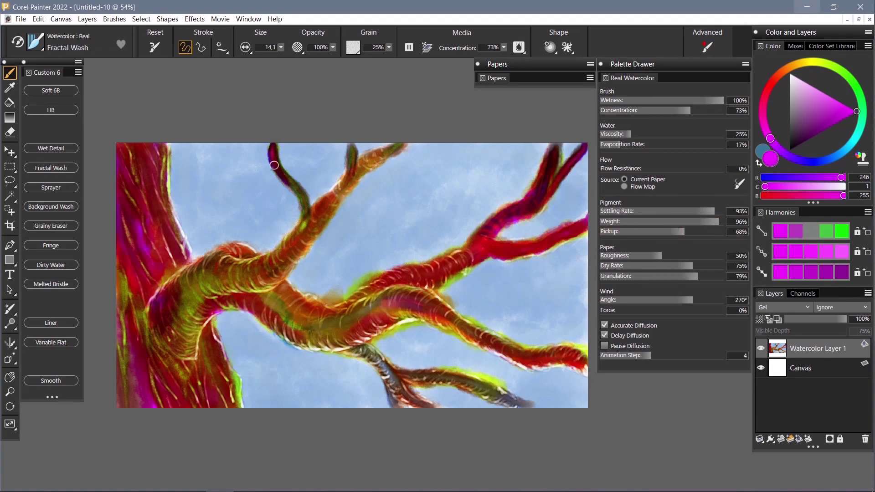
left_click_drag(685, 231, 655, 231)
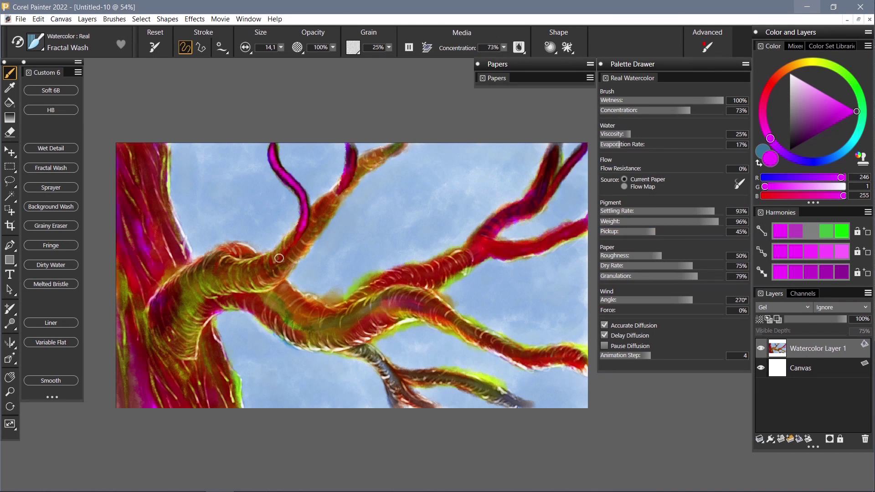
Step: Shade the upper-right branch with dark magenta and glaze its lower section in brighter magenta at brush size 29.6
left_click(803, 138)
mouse_move(555, 150)
left_mouse_down()
mouse_move(540, 183)
mouse_move(485, 232)
mouse_move(475, 253)
left_mouse_up()
left_click(842, 116)
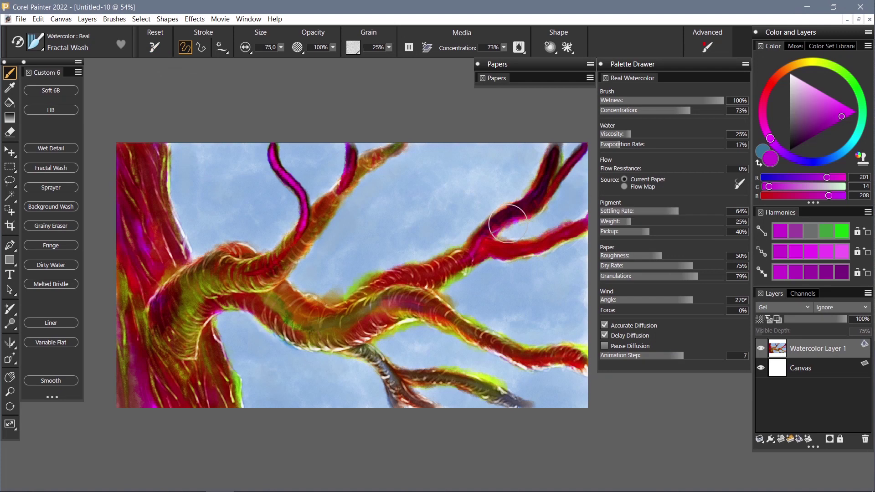
left_click_drag(280, 48, 272, 61)
left_click_drag(467, 253, 376, 284)
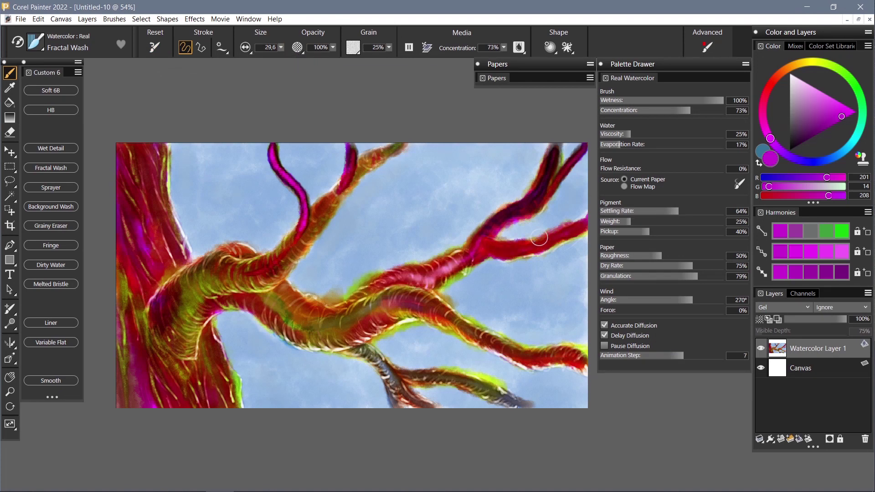
Step: Glaze the left side of the trunk with dark brown (R 114, G 51, B 6)
left_click(785, 70)
left_click(819, 132)
mouse_move(152, 165)
left_mouse_down()
mouse_move(131, 182)
mouse_move(118, 219)
mouse_move(129, 343)
left_mouse_up()
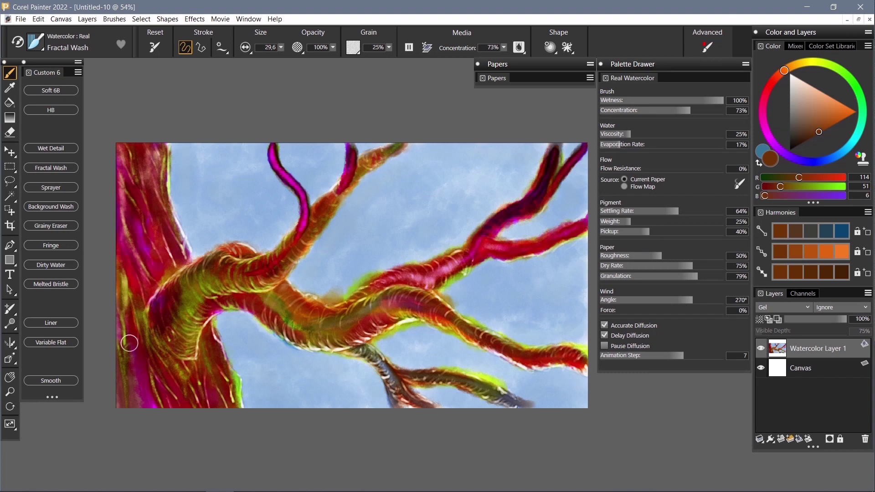
Step: Set Settling Rate to 79% and Weight to 72%, and glaze brown over the lower trunk and upper-right branch
left_click_drag(678, 211, 697, 211)
left_click_drag(631, 221, 689, 221)
mouse_move(139, 272)
left_mouse_down()
mouse_move(117, 172)
mouse_move(129, 406)
left_mouse_up()
left_click_drag(554, 146, 522, 198)
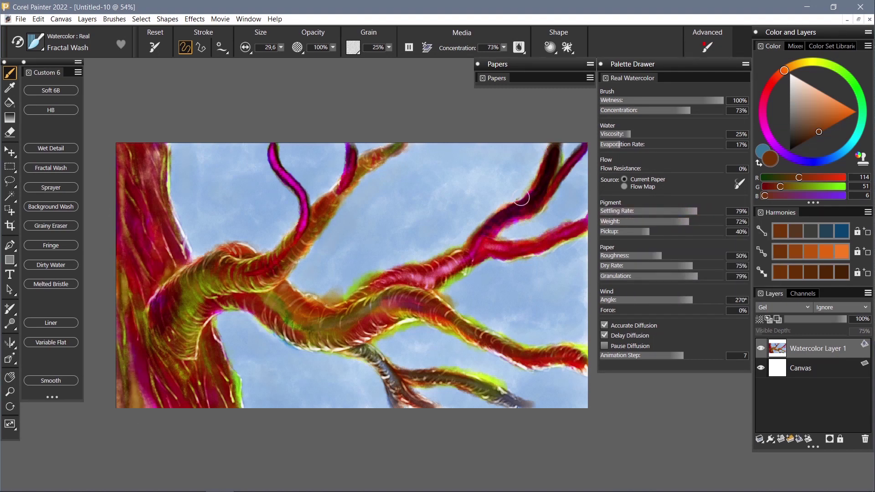
Step: Extend the brown glaze over the upper-left twig, the branch base and the long lower-right branch
left_click_drag(318, 209, 274, 142)
mouse_move(301, 228)
left_mouse_down()
mouse_move(201, 287)
mouse_move(183, 328)
mouse_move(193, 363)
left_mouse_up()
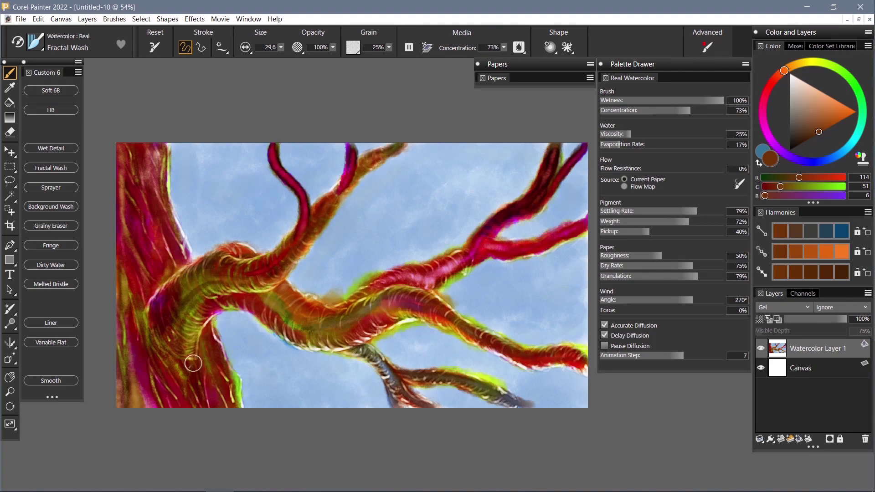
mouse_move(580, 372)
left_mouse_down()
mouse_move(400, 298)
mouse_move(332, 326)
left_mouse_up()
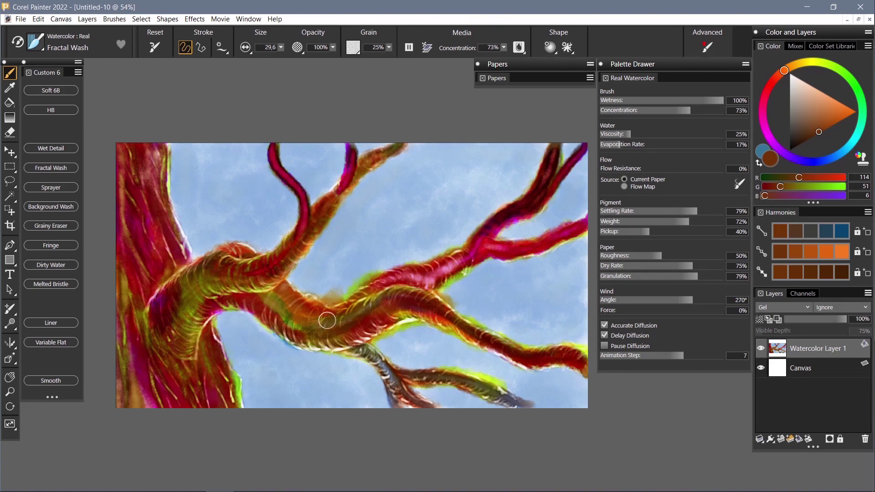
Step: Glaze brown over the lower-right twig and lift curved bark highlights from the upper-right branches with Grainy Eraser
mouse_move(527, 404)
left_mouse_down()
mouse_move(398, 375)
mouse_move(354, 349)
left_mouse_up()
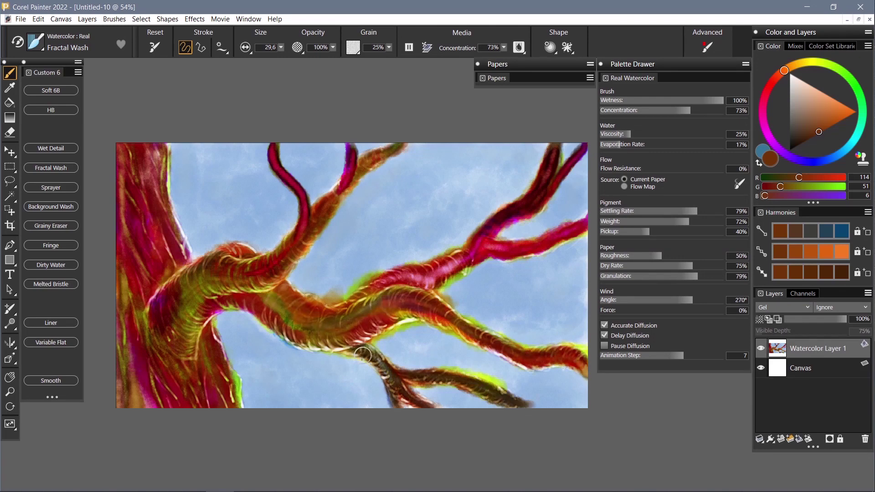
left_click(50, 226)
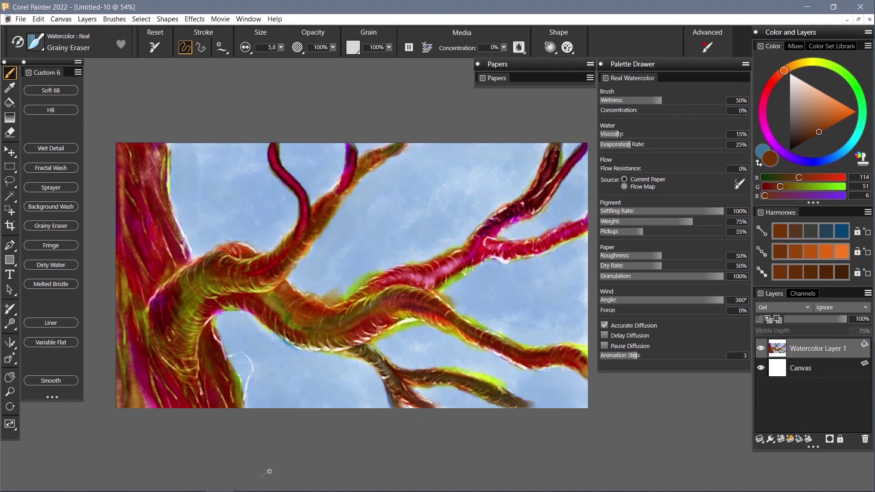
Step: Paint a dark red knot at the right edge of the lower trunk with Fractal Wash
left_click(769, 86)
left_click(47, 167)
mouse_move(237, 357)
left_mouse_down()
mouse_move(247, 366)
mouse_move(243, 393)
left_mouse_up()
Step: Glaze yellow-green (R 121, G 195, B 3) over the lower trunk, the right-hand branches, the lower twig and the main branch's underside
left_click(832, 66)
left_click(838, 121)
mouse_move(242, 360)
left_mouse_down()
mouse_move(219, 363)
mouse_move(228, 398)
mouse_move(189, 381)
mouse_move(185, 404)
mouse_move(183, 386)
mouse_move(130, 398)
left_mouse_up()
left_click_drag(583, 225, 451, 265)
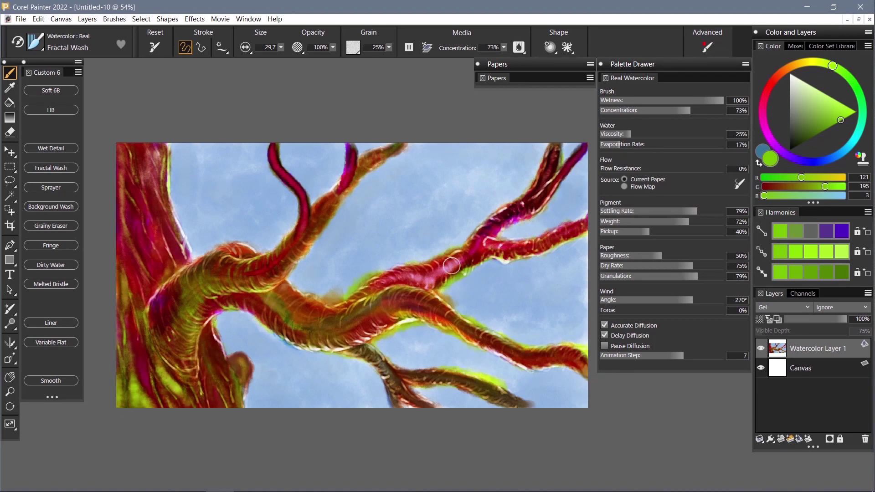
left_click_drag(581, 363, 416, 311)
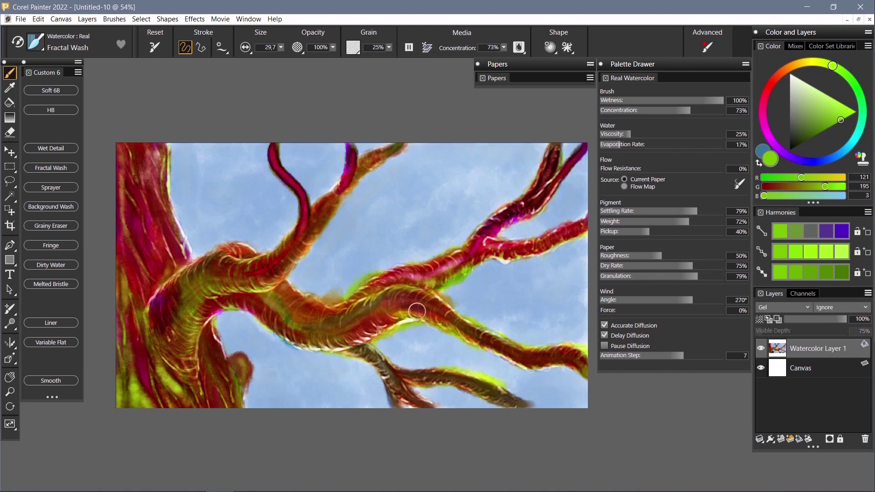
mouse_move(526, 408)
left_mouse_down()
mouse_move(450, 383)
mouse_move(393, 379)
left_mouse_up()
left_click_drag(361, 333, 388, 317)
left_click_drag(249, 304, 194, 327)
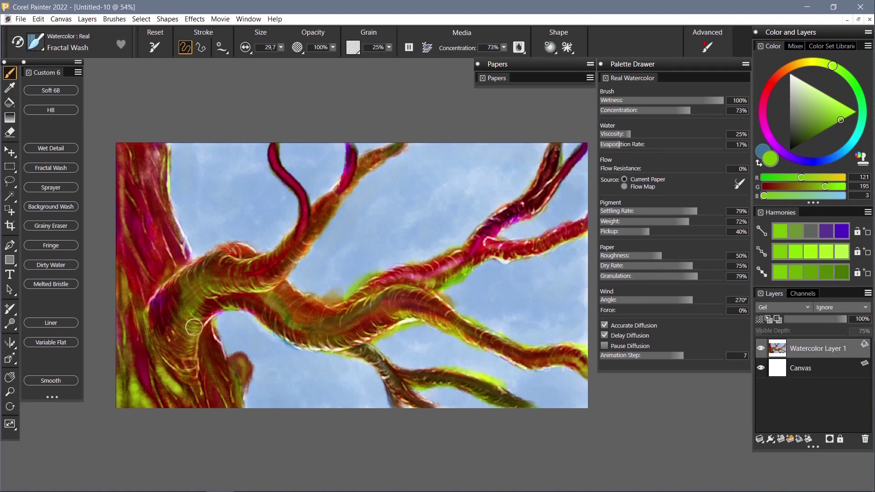
Step: Spray green and orange (R 219, G 88, B 25) over the upper trunk and the curved branch base with Sprayer
left_click(50, 187)
mouse_move(163, 149)
left_mouse_down()
mouse_move(148, 186)
mouse_move(173, 246)
mouse_move(144, 196)
left_mouse_up()
left_click(841, 113)
left_click_drag(117, 159, 122, 151)
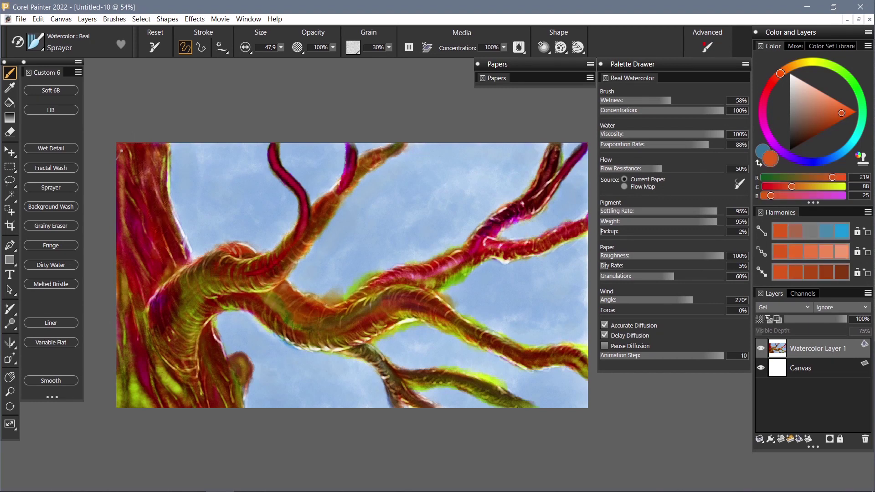
mouse_move(252, 281)
left_mouse_down()
mouse_move(205, 278)
mouse_move(184, 345)
left_mouse_up()
Step: Using Fractal Wash at Settling Rate 90% and Weight 88%, glaze olive (R 80, G 82, B 10) and yellow (R 231, G 239, B 1) over the upper branches
left_click(809, 136)
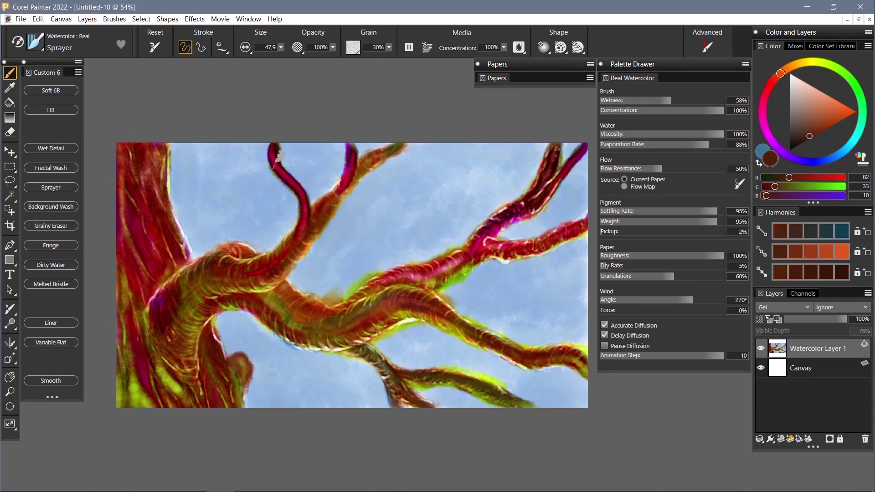
left_click(814, 62)
left_click(50, 168)
left_click_drag(274, 147, 276, 177)
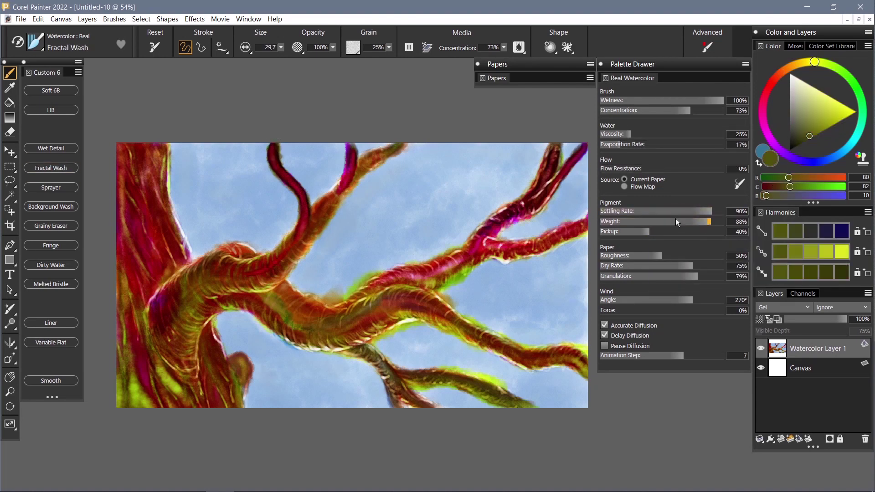
left_click(852, 113)
left_click_drag(274, 146, 296, 243)
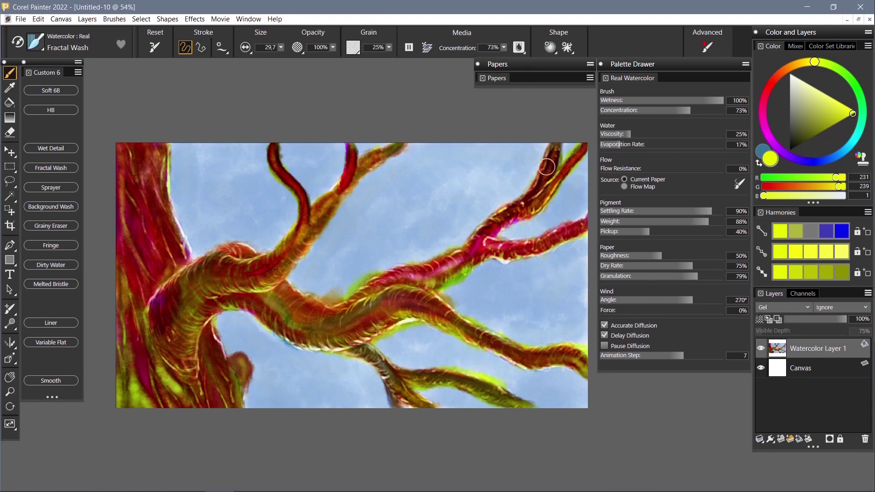
Step: Shade the knot beside the lower trunk with dark orange, followed by dark blue
left_click(782, 72)
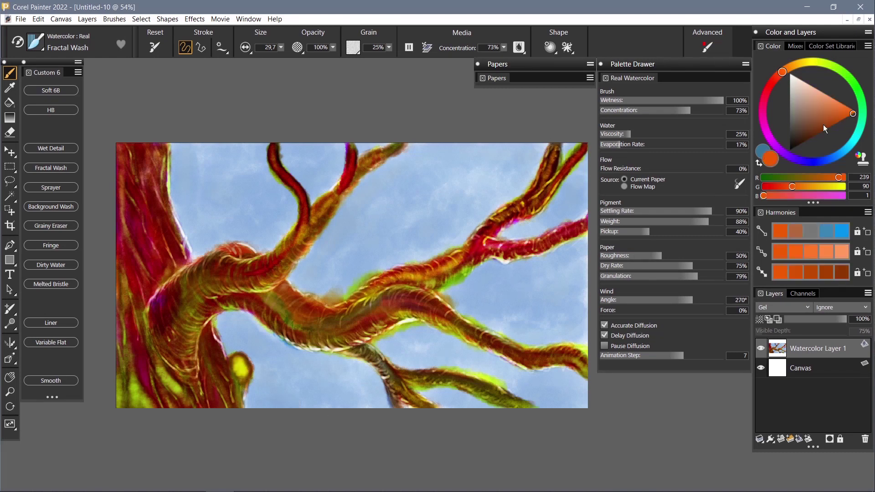
left_click(819, 133)
left_click_drag(240, 360, 244, 390)
left_click(816, 162)
left_click_drag(236, 357, 245, 373)
Step: Extend the dark blue shading along the long right branch, the lower twigs and the upper branches
mouse_move(390, 320)
left_mouse_down()
mouse_move(442, 323)
mouse_move(518, 358)
mouse_move(580, 364)
left_mouse_up()
left_click_drag(524, 407, 487, 387)
left_click_drag(427, 403, 381, 358)
mouse_move(585, 230)
left_mouse_down()
mouse_move(520, 258)
mouse_move(483, 253)
left_mouse_up()
left_click_drag(552, 152, 475, 238)
mouse_move(395, 146)
left_mouse_down()
mouse_move(353, 166)
mouse_move(343, 184)
left_mouse_up()
Step: Glaze muted violet (R 101, G 105, B 147) along the upper-left twigs and lift highlights on the upper-right branch with Grainy Eraser
left_click(803, 112)
left_click_drag(273, 148, 296, 239)
left_click_drag(332, 196, 284, 249)
left_click(51, 225)
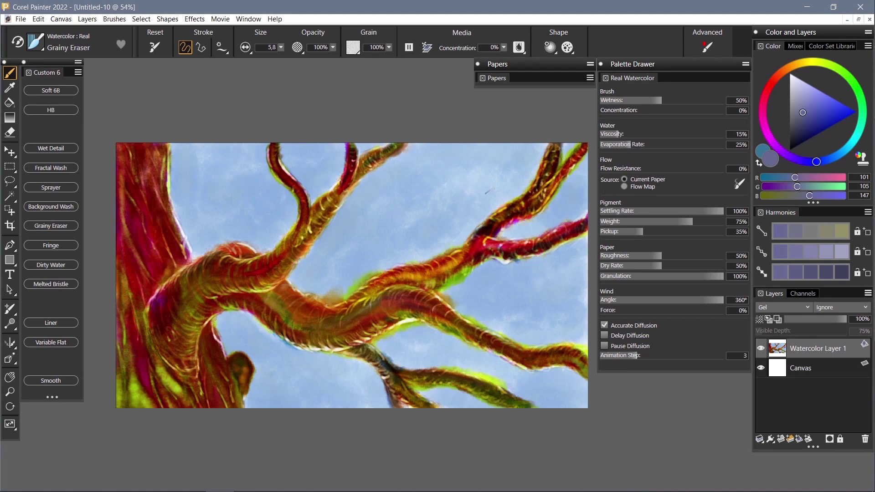
left_click_drag(551, 241, 517, 246)
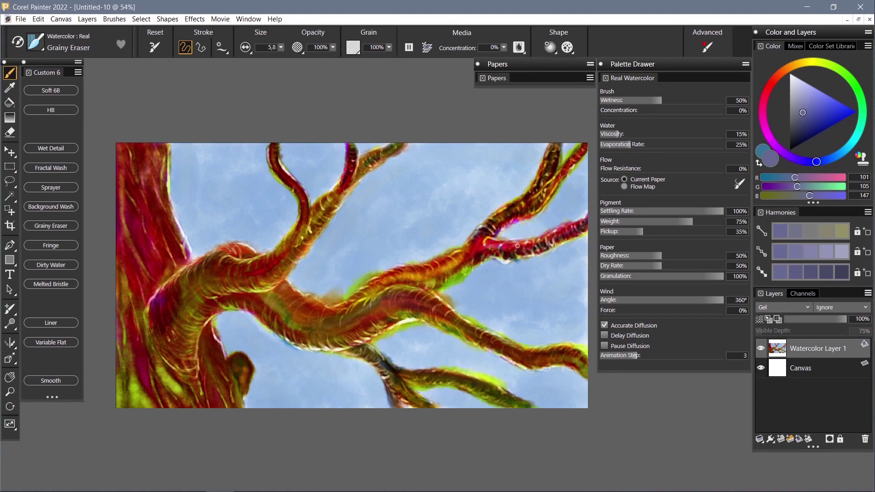
Step: Paint bright green (R 86, G 255, B 2) leaf clusters along the top edge, on the upper-left branch and at the right branch tip with Fractal Wash
left_click(845, 73)
left_click(51, 168)
left_click(856, 111)
mouse_move(528, 144)
left_mouse_down()
mouse_move(510, 161)
mouse_move(493, 148)
mouse_move(485, 180)
left_mouse_up()
mouse_move(460, 152)
left_mouse_down()
mouse_move(449, 170)
mouse_move(440, 148)
left_mouse_up()
left_click_drag(250, 147, 232, 146)
left_click_drag(372, 184, 351, 203)
left_click_drag(568, 327, 556, 338)
left_click_drag(570, 373, 584, 382)
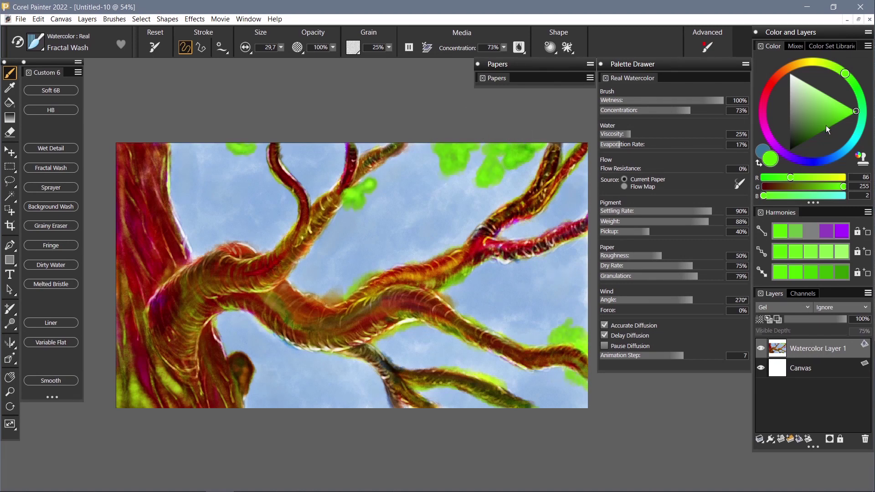
Step: Outline and shade the leaf clusters in progressively darker greens, down to R 25, G 73, B 1, with Wet Detail
left_click(824, 130)
left_click(51, 148)
left_click(360, 178, "alt")
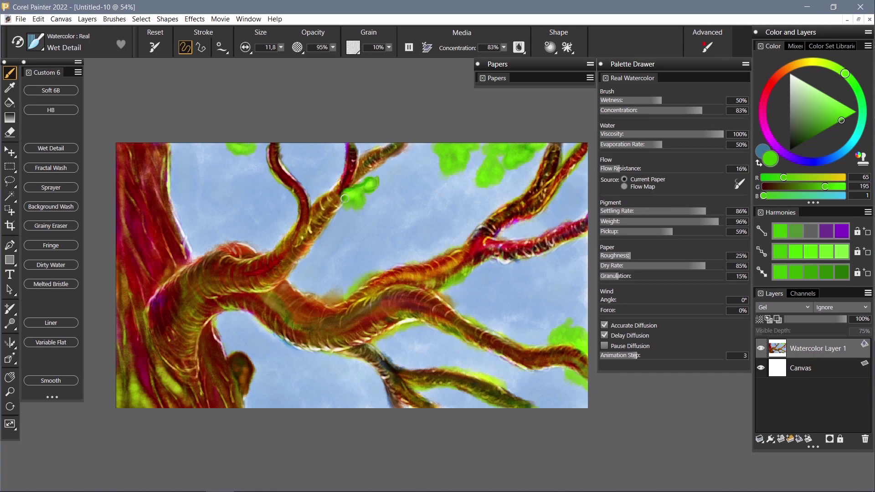
left_click(245, 149, "alt")
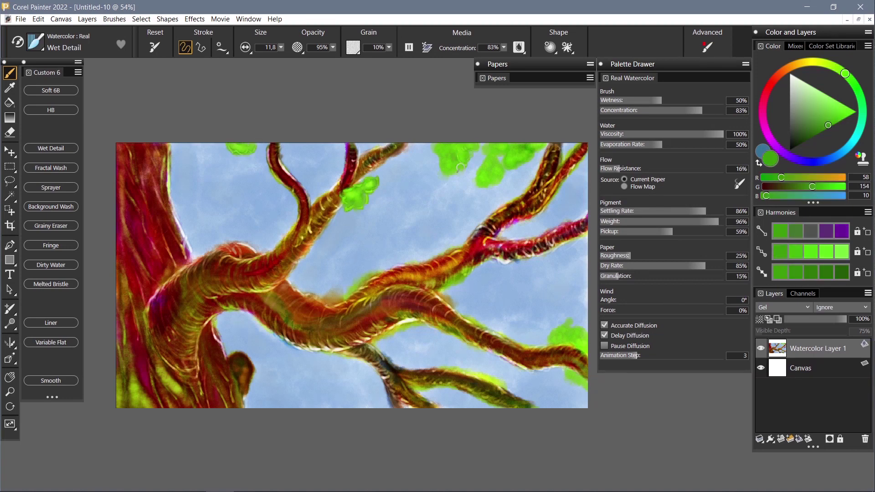
left_click(444, 172, "alt")
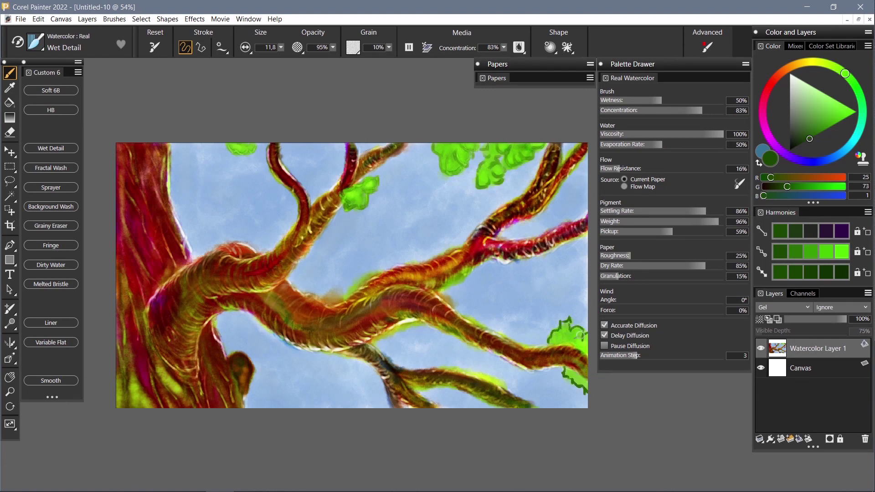
Step: Add bright green (R 85, G 255, B 1) leaf clusters on the lower twig and main branch with Settling Rate, Weight and Pickup at 100%
left_click(452, 377, "alt")
left_click(51, 168)
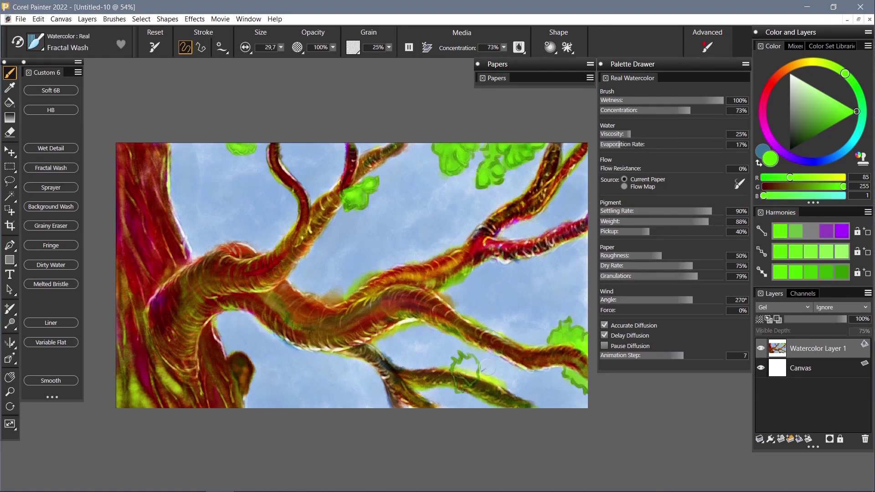
left_click_drag(459, 361, 462, 354)
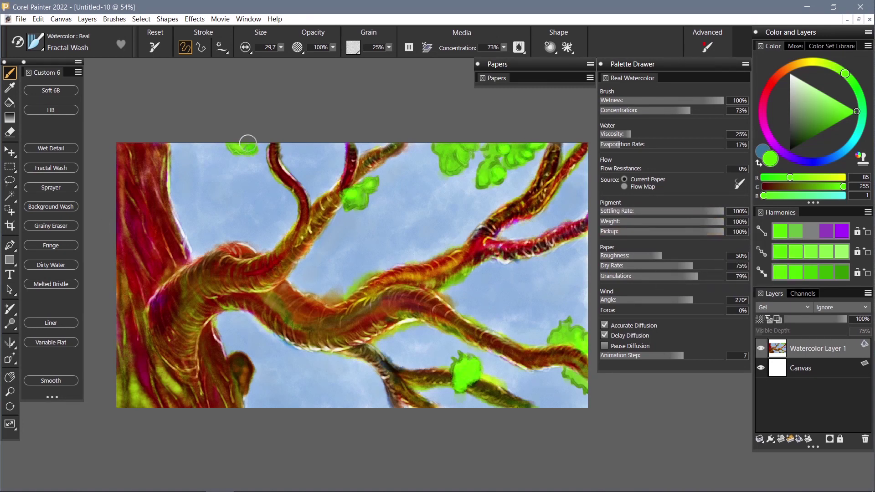
left_click_drag(340, 298, 332, 290)
Step: Shade the upper leaf clusters with magenta (R 255, G 1, B 211)
left_click(784, 70)
left_click(765, 128)
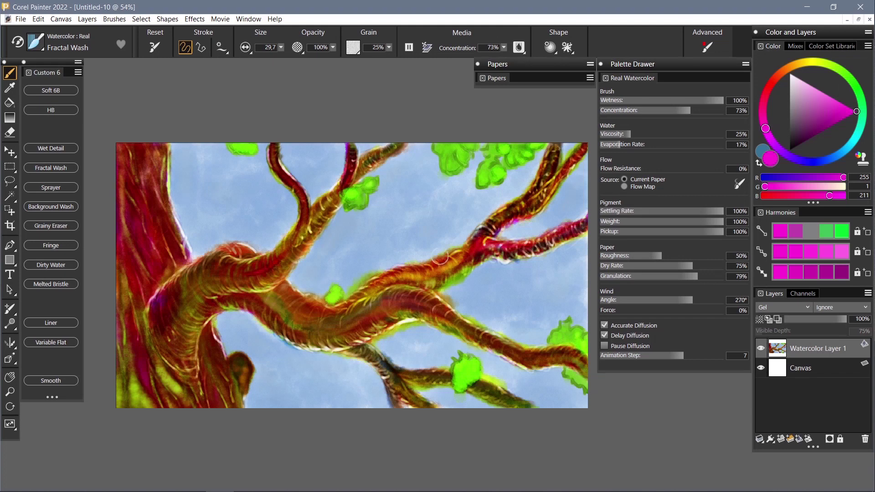
left_click_drag(370, 187, 366, 201)
mouse_move(462, 160)
left_mouse_down()
mouse_move(440, 146)
mouse_move(507, 159)
left_mouse_up()
Step: Set the brush's Pickup to 49%, Weight to 61%, Settling Rate to 66% and Concentration to 100%
left_click_drag(677, 232, 659, 233)
left_click(675, 222)
left_click(681, 212)
left_click_drag(702, 111, 732, 110)
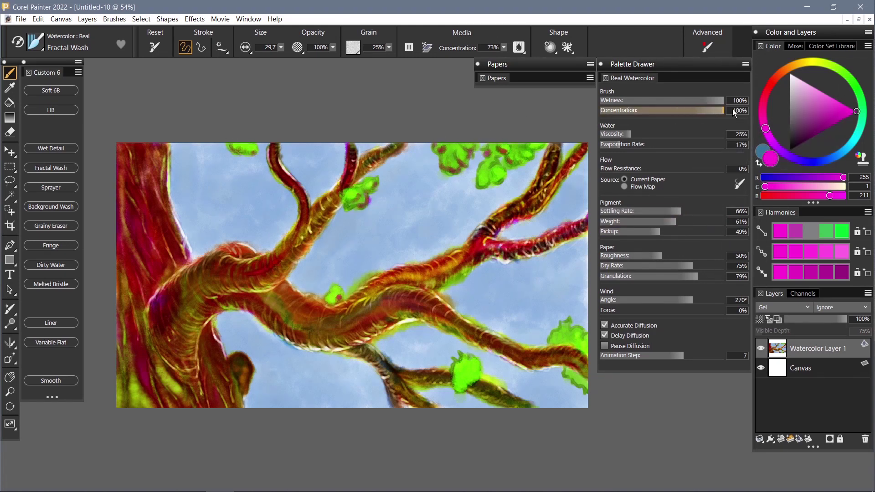
Step: Raise the Settling Rate and shade the leaf clusters along the top, right edge, lower twig and main branch with dark orange
left_click(700, 211)
left_click(773, 82)
left_click(788, 68)
left_click(823, 129)
mouse_move(557, 150)
left_mouse_down()
mouse_move(494, 157)
mouse_move(483, 178)
left_mouse_up()
left_click_drag(587, 329, 585, 342)
left_click_drag(570, 377, 584, 386)
mouse_move(477, 360)
left_mouse_down()
mouse_move(477, 379)
mouse_move(462, 390)
left_mouse_up()
left_click_drag(338, 289, 339, 301)
Step: Set Weight to 71% and glaze muted yellow (R 200, G 201, B 65) over the upper leaf clusters and the lower-twig cluster
left_click(813, 61)
left_click_drag(675, 221, 688, 221)
left_click(338, 296, "alt")
left_click_drag(469, 152, 456, 164)
left_click_drag(483, 172, 490, 180)
left_click_drag(472, 365, 464, 385)
Step: Set Settling Rate to 53%, Viscosity to 72% and Concentration to 63%, and return to Fractal Wash
left_click(665, 211)
left_click(689, 134)
left_click(678, 110)
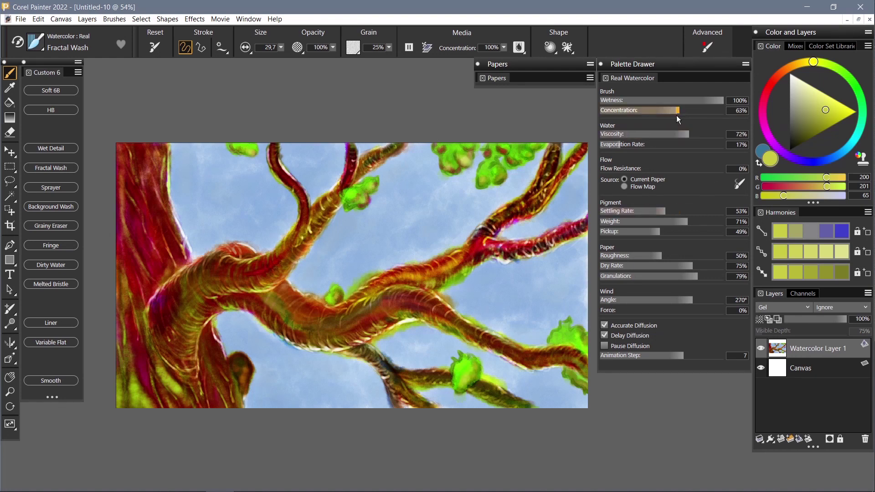
left_click(64, 110)
left_click(51, 167)
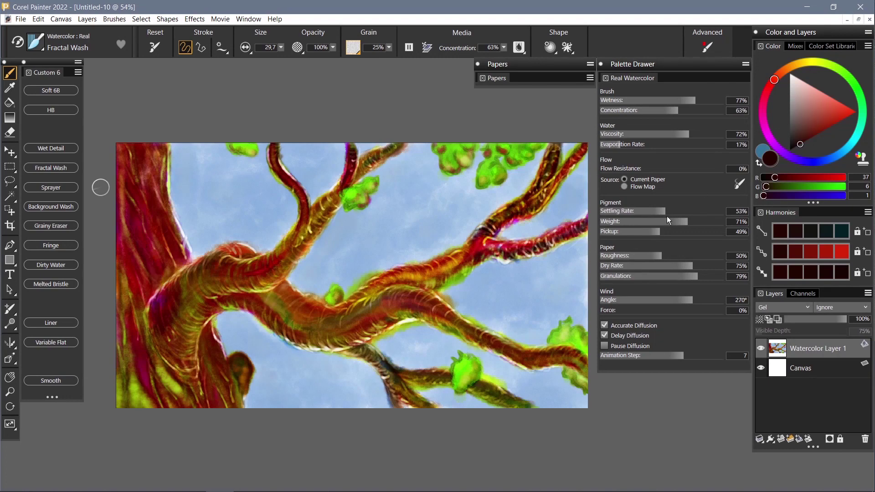
Step: With Settling Rate 97% and Weight 81%, glaze dark red (R 37, G 6, B 1) down the trunk and lift light bark lines with Grainy Eraser
left_click_drag(665, 211, 720, 211)
left_click_drag(687, 221, 699, 221)
left_click_drag(166, 259, 137, 220)
left_click_drag(119, 283, 144, 400)
mouse_move(142, 315)
left_mouse_down()
mouse_move(157, 401)
mouse_move(170, 400)
left_mouse_up()
left_click_drag(143, 316, 184, 403)
left_click_drag(206, 366, 218, 401)
left_click_drag(211, 339, 245, 414)
mouse_move(157, 148)
left_mouse_down()
mouse_move(153, 172)
mouse_move(157, 148)
left_mouse_up()
mouse_move(157, 148)
left_mouse_down()
mouse_move(175, 235)
mouse_move(133, 190)
mouse_move(136, 291)
mouse_move(119, 326)
left_mouse_up()
left_click(51, 226)
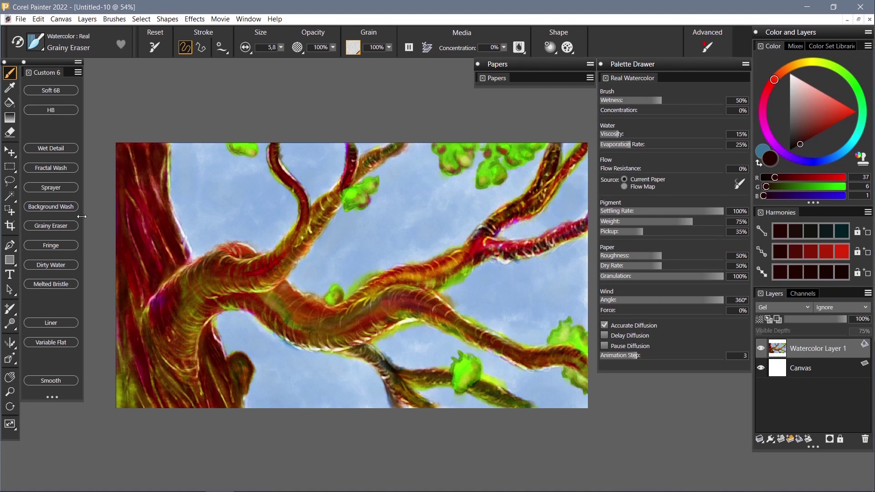
Step: Shade the right-edge leaf cluster with sampled green (R 62, G 126, B 4) and paint a small cluster below the upper-right branch with Fractal Wash
left_click(51, 168)
left_click(468, 370, "alt")
left_click(465, 377, "alt")
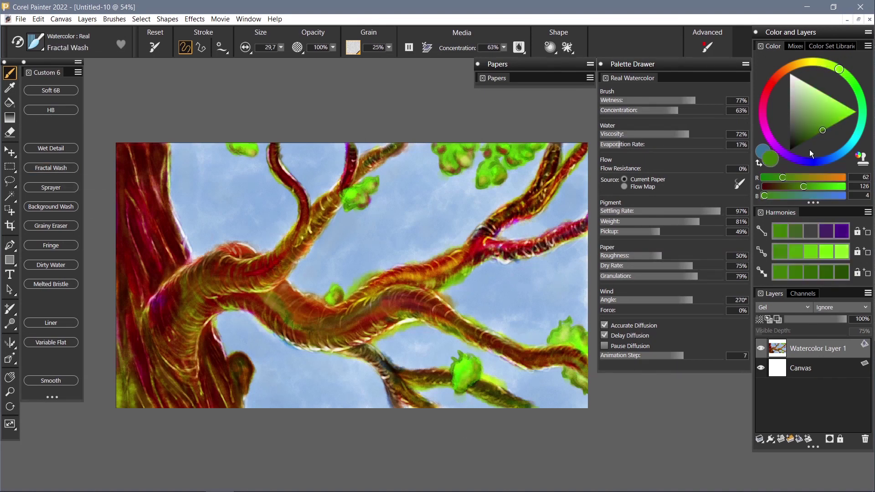
left_click_drag(566, 329, 587, 345)
left_click_drag(510, 265, 517, 277)
left_click(842, 272)
Step: Add a new layer and draw a small near-white (R 246, G 249, B 243) figure on the curved branch with the Smooth pen
left_click(781, 439)
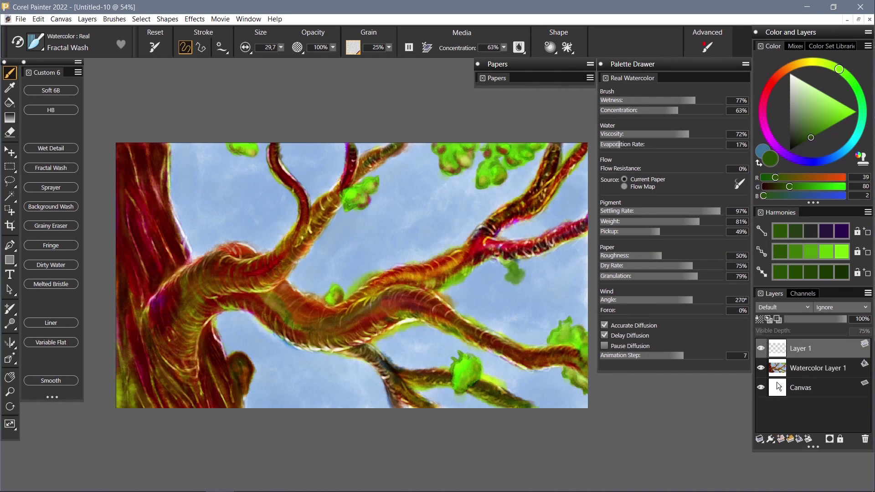
left_click(791, 91)
left_click(51, 110)
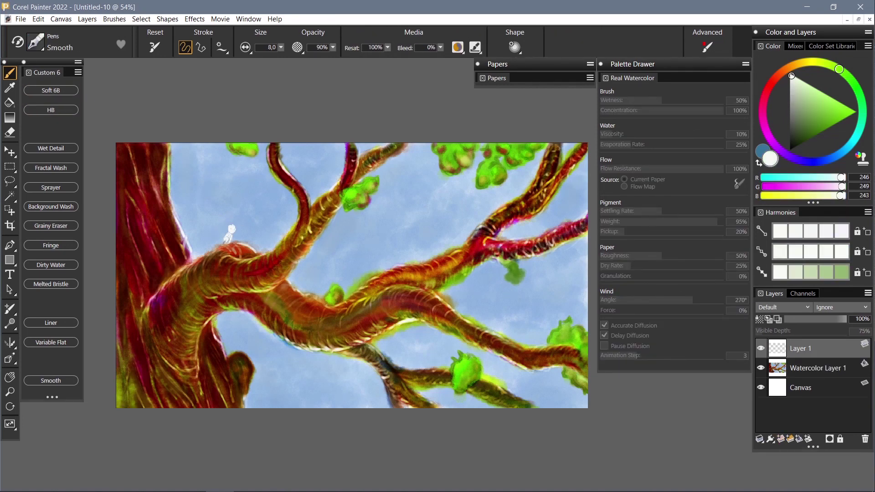
scroll(255, 226, "up", 2)
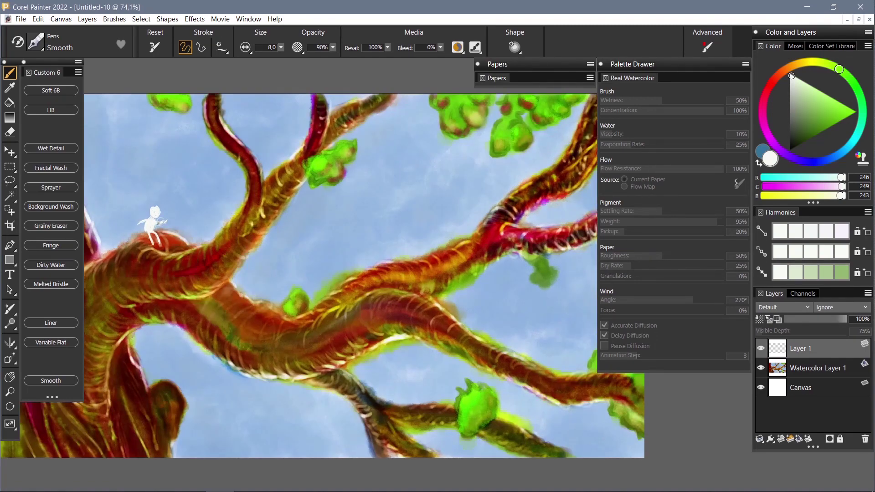
left_click(155, 211, "alt")
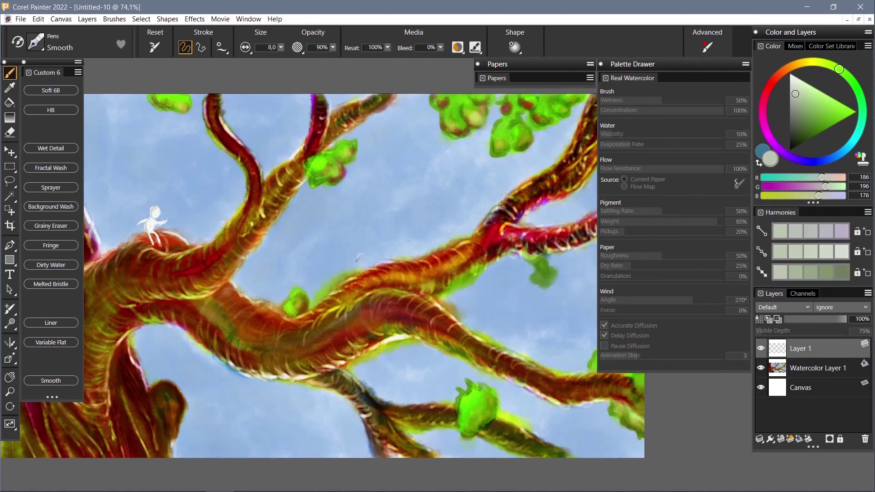
Step: Draw small white figures on the middle branch, the lower-right branch tip and the upper-right branch
left_click(358, 255, "alt")
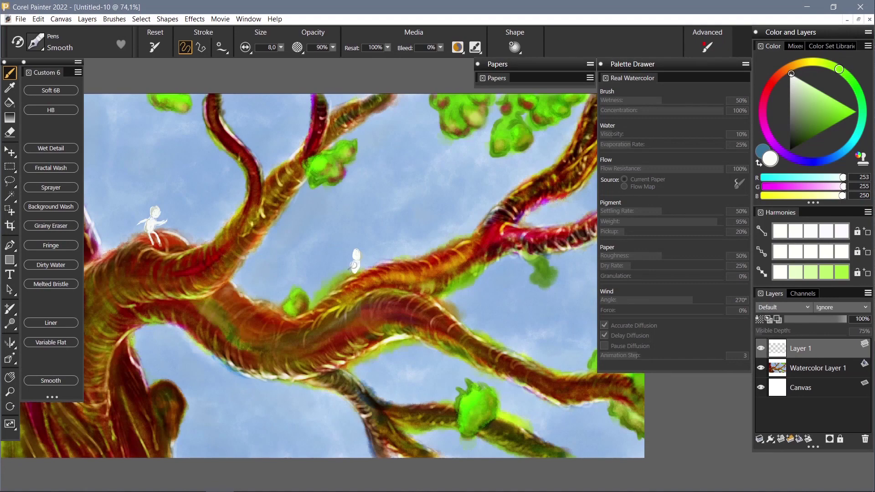
scroll(357, 290, "down", 1)
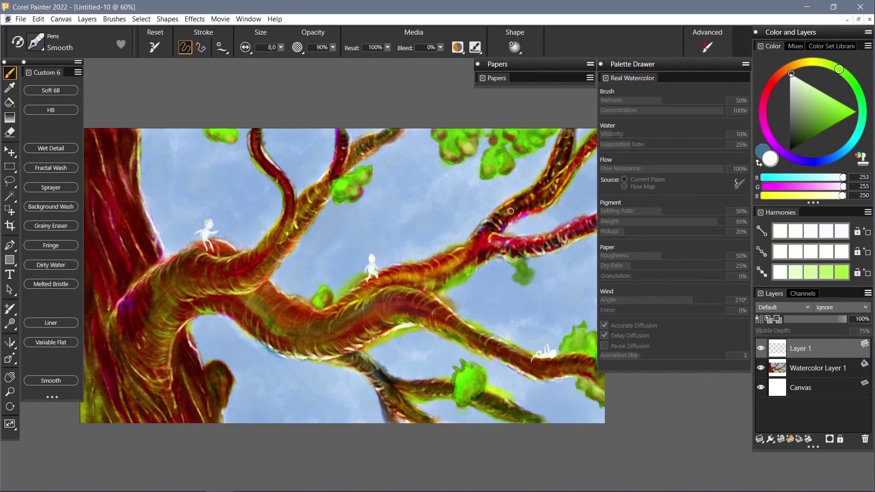
left_click(843, 127)
left_click(789, 74)
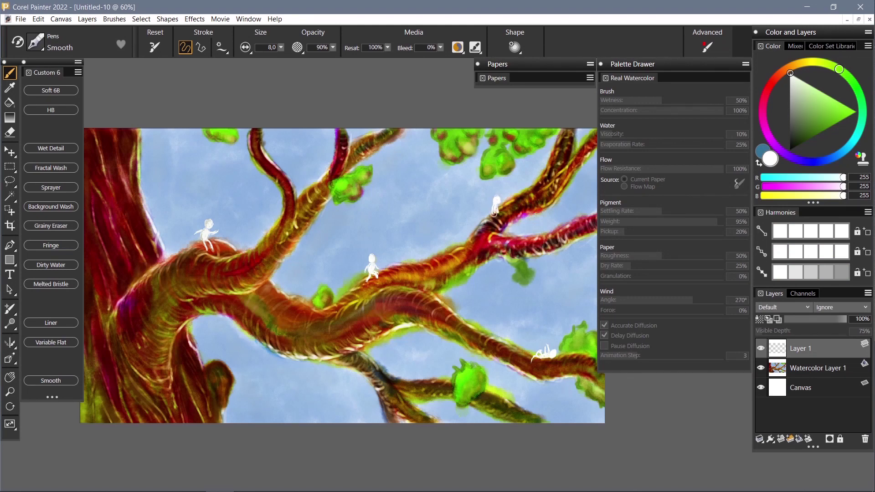
Step: Tint the figures with bright green (R 121, G 255, B 2) and set Layer 1's opacity to 86%
left_click_drag(824, 101, 856, 111)
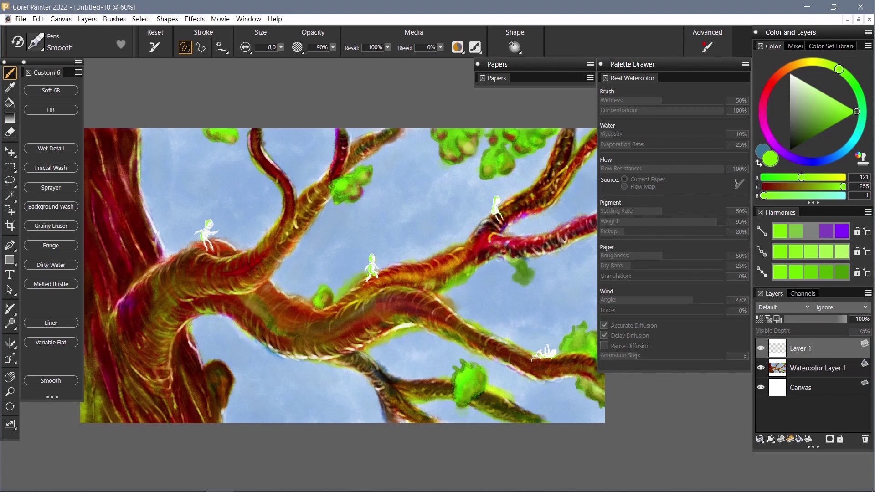
mouse_move(838, 319)
left_mouse_down()
mouse_move(826, 321)
mouse_move(838, 319)
left_mouse_up()
scroll(274, 348, "down", 3)
left_click(816, 368)
left_click(815, 349)
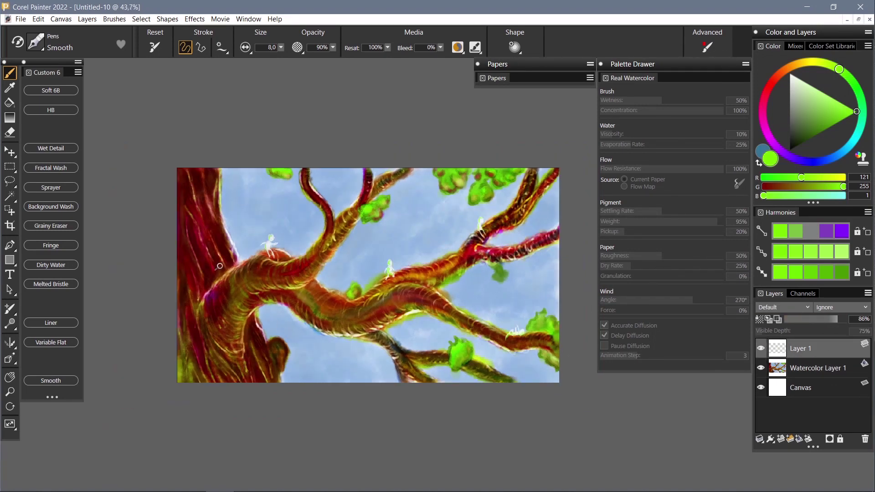
Step: Draw two smaller white figures with green accents beside the trunk and on the lower twig, and set the layer opacity to 73%
left_click(790, 74)
left_click_drag(218, 264, 223, 275)
left_click(854, 111)
left_click_drag(838, 320, 829, 321)
left_click_drag(405, 341, 406, 343)
left_click(791, 74)
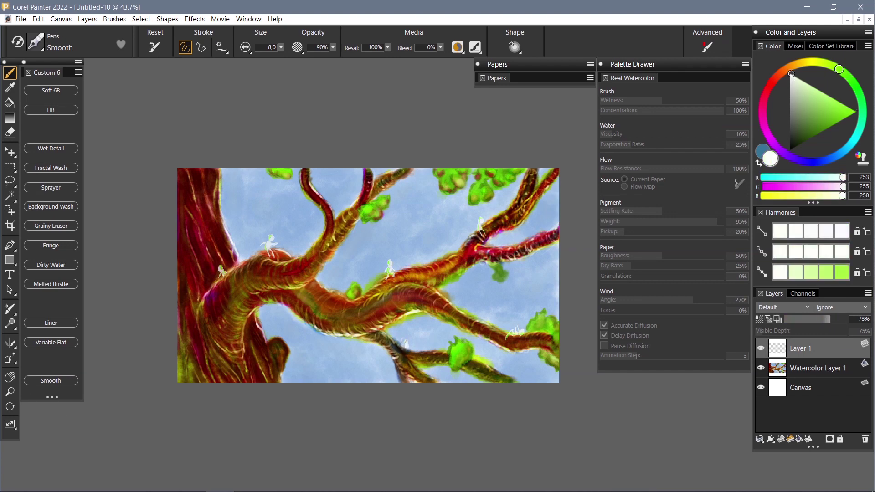
left_click(790, 73)
left_click(857, 111)
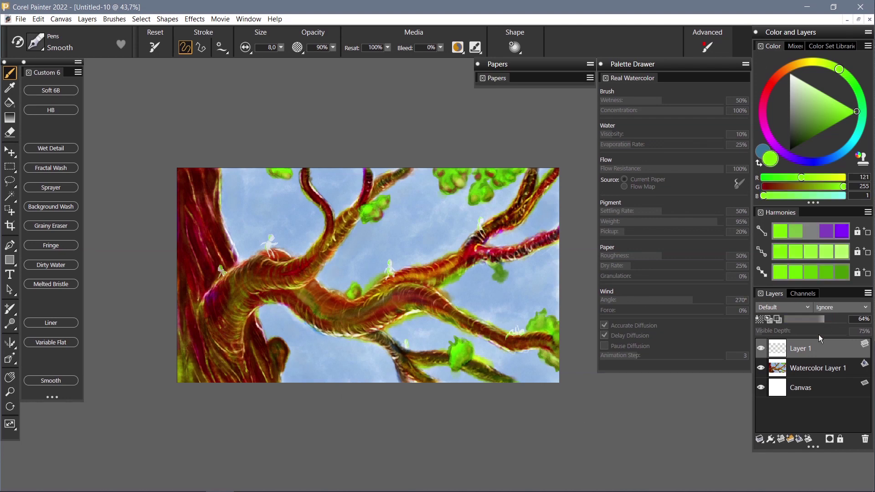
Step: Draw a standing white figure on the knot beside the trunk and tint it bright green (R 121, G 255, B 2)
scroll(492, 246, "up", 3)
key("space")
left_click_drag(251, 355, 320, 366)
scroll(320, 366, "up", 1)
left_click(279, 359)
left_click_drag(792, 77, 779, 53)
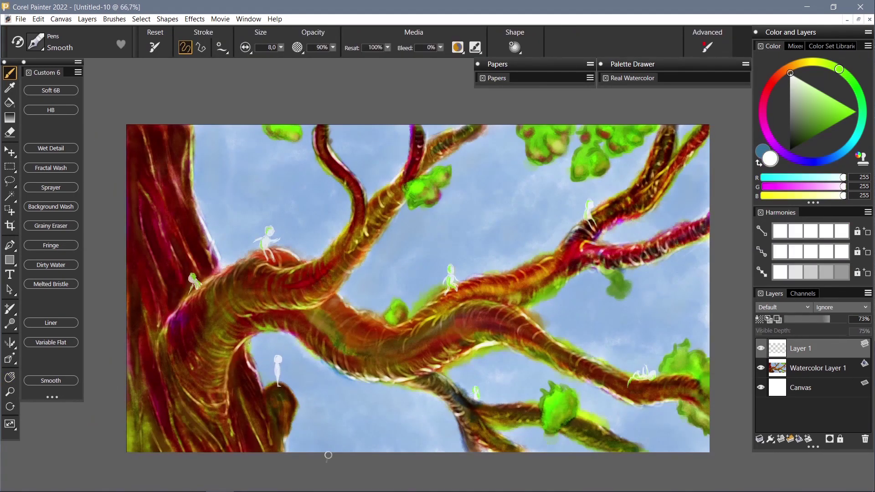
left_click(857, 111)
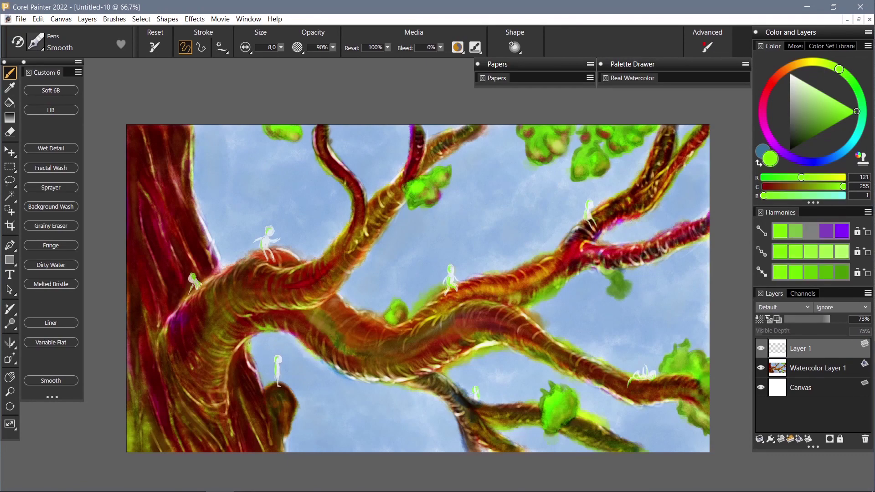
key("ctrl+y")
mouse_move(830, 319)
left_mouse_down()
mouse_move(846, 319)
mouse_move(829, 319)
left_mouse_up()
scroll(212, 426, "down", 1)
scroll(212, 426, "up", 1)
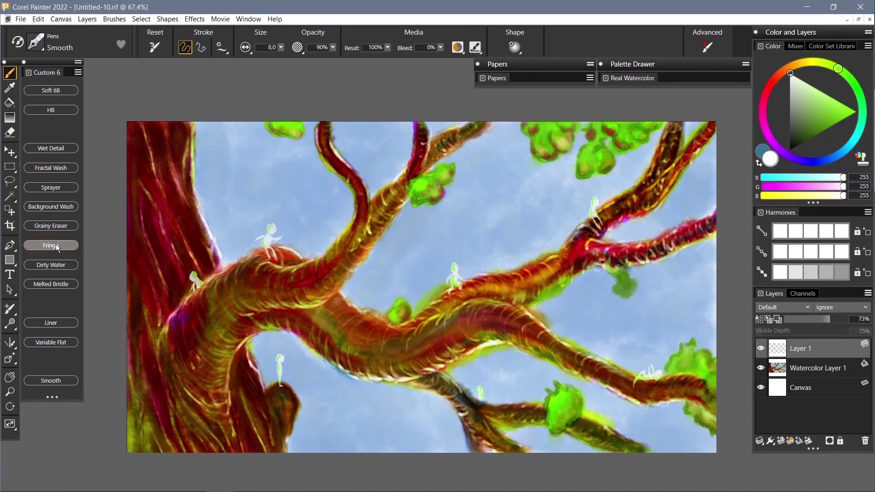
Step: Add a new layer and fill it with golden orange (R 209, G 151, B 15)
key("ctrl+shift+n")
left_click(801, 61)
mouse_move(838, 115)
left_mouse_down()
mouse_move(848, 137)
mouse_move(839, 121)
left_mouse_up()
left_click(797, 64)
left_click(9, 103)
left_click(307, 209)
Step: Change the golden layer's composite method, lower its opacity and move it beneath Layer 1
left_click(784, 308)
left_click(787, 340)
left_click_drag(845, 319, 821, 319)
left_click_drag(802, 351, 792, 376)
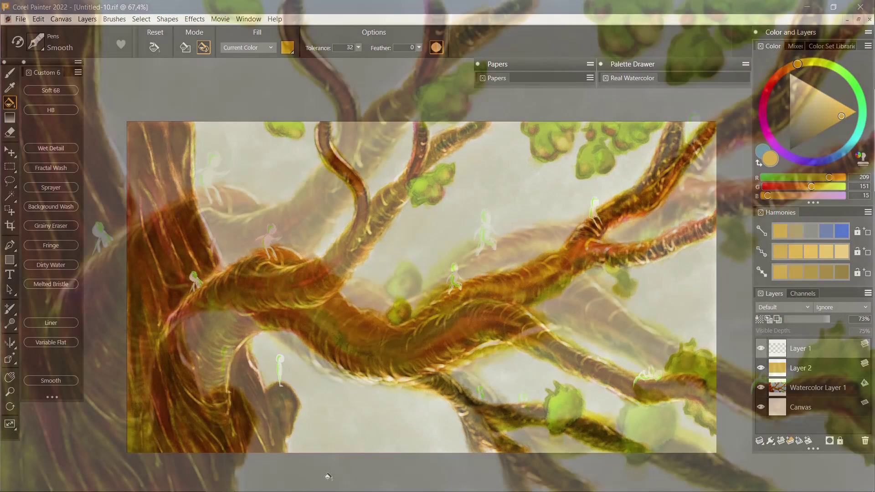